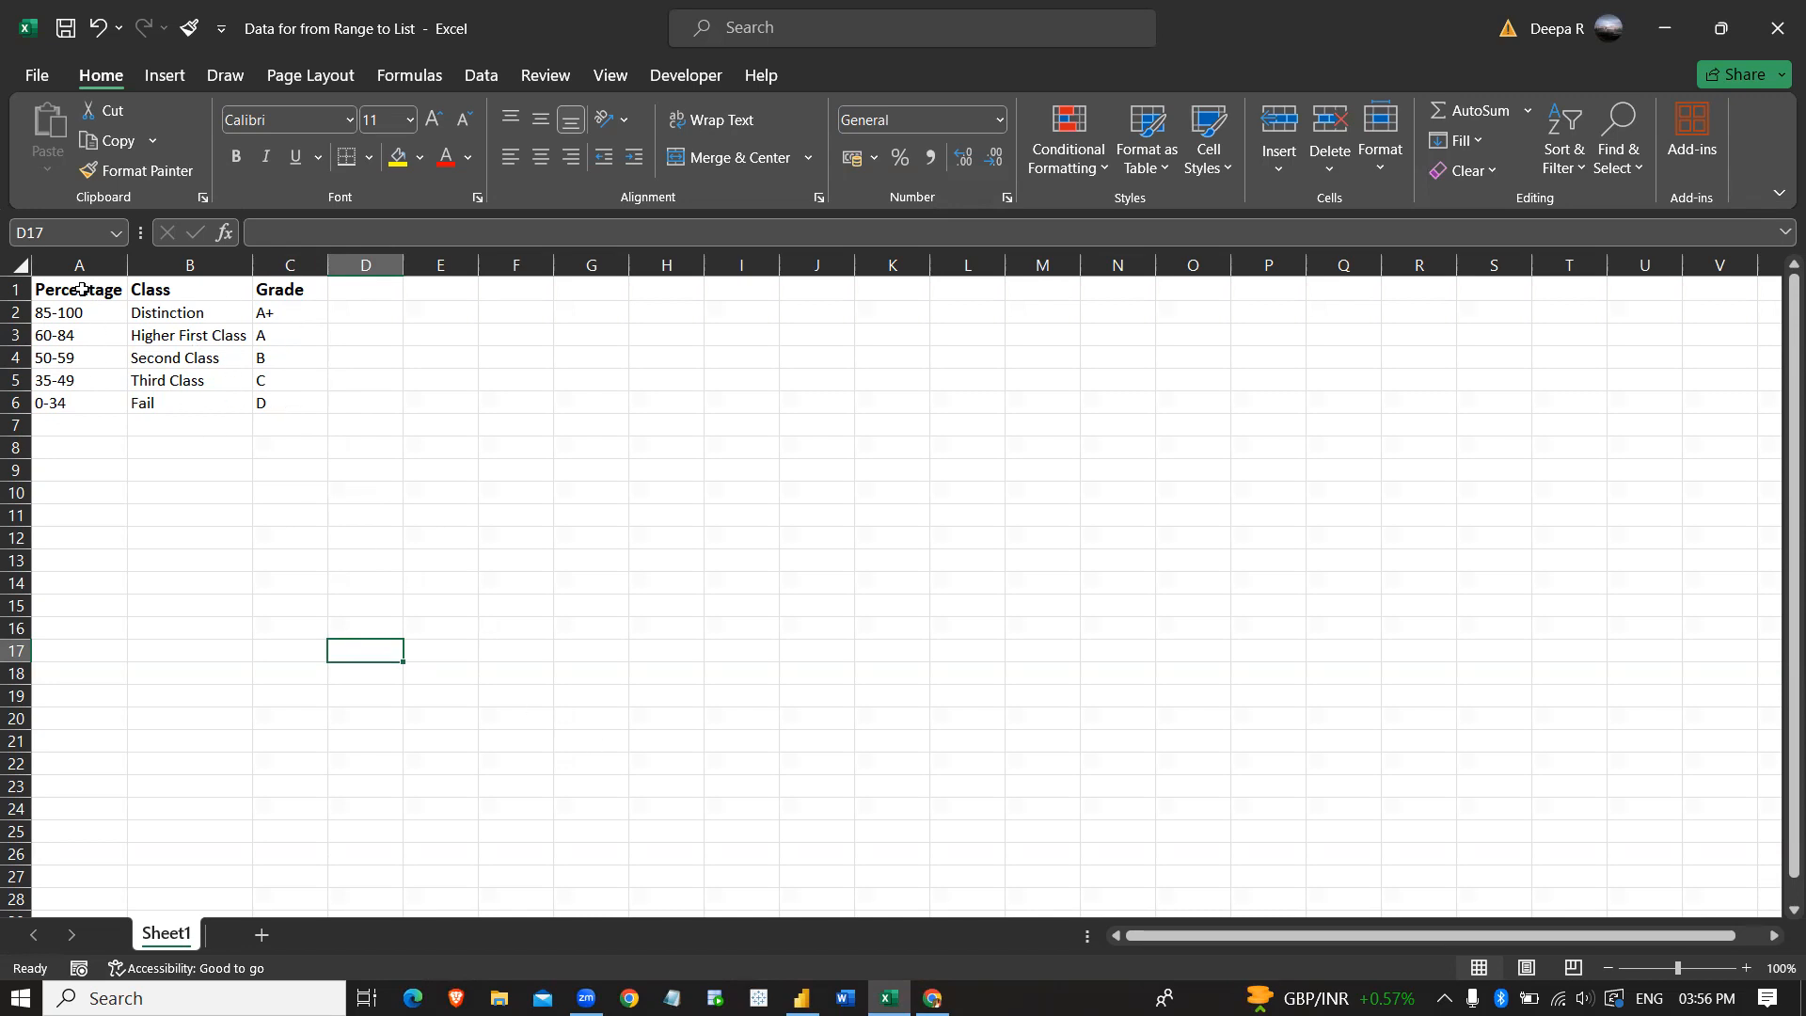
Format the range A1:C6 as a table with headers, using the first light table style.
drag(82, 290, 291, 398)
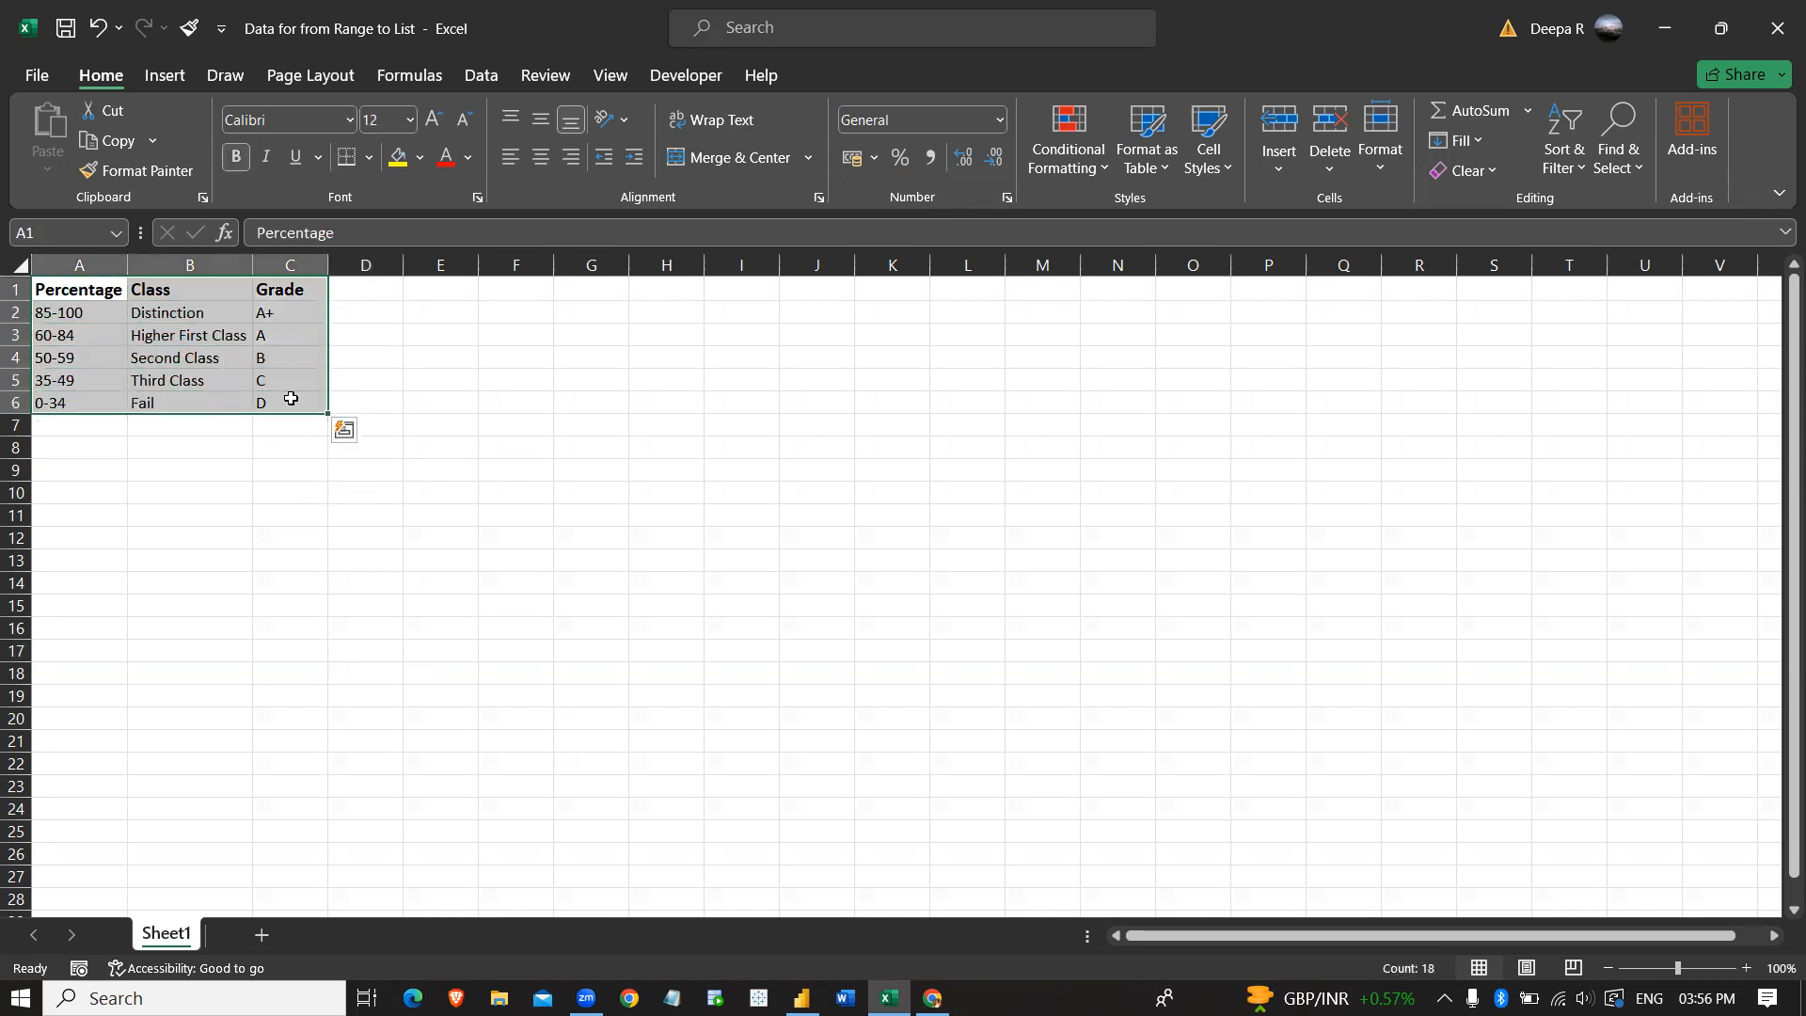
key(ctrl+c)
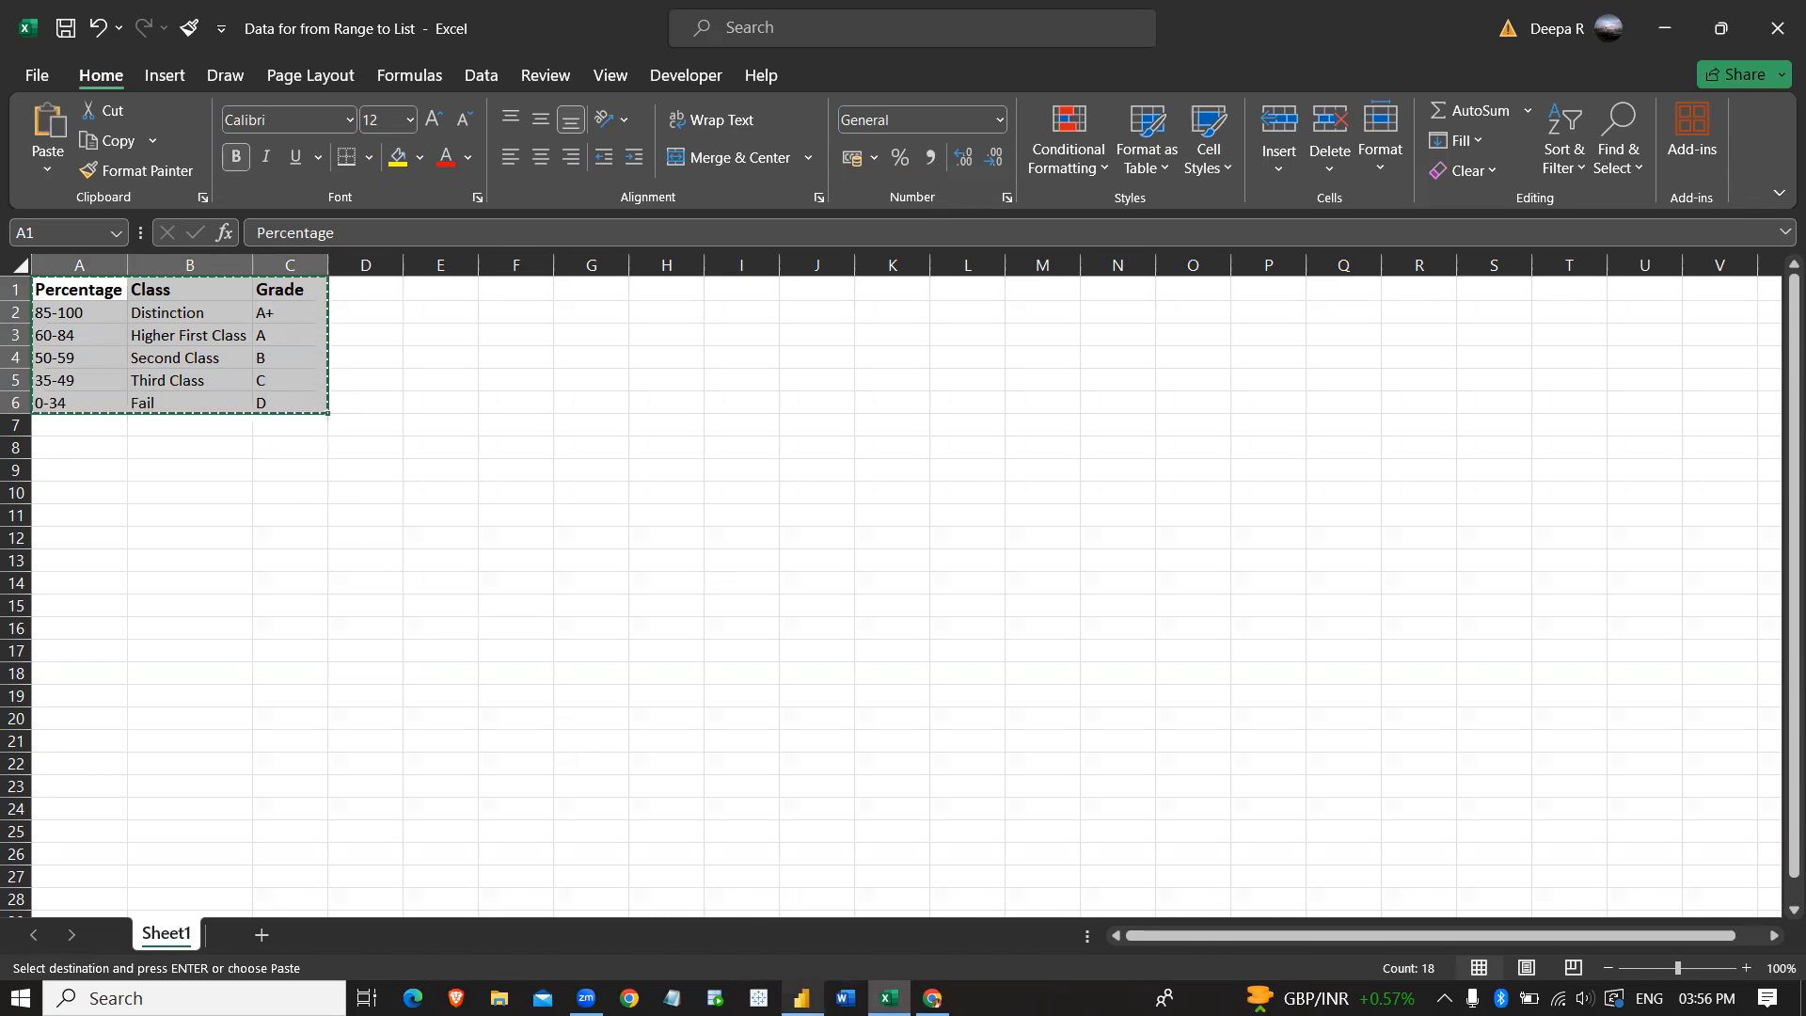
click(801, 998)
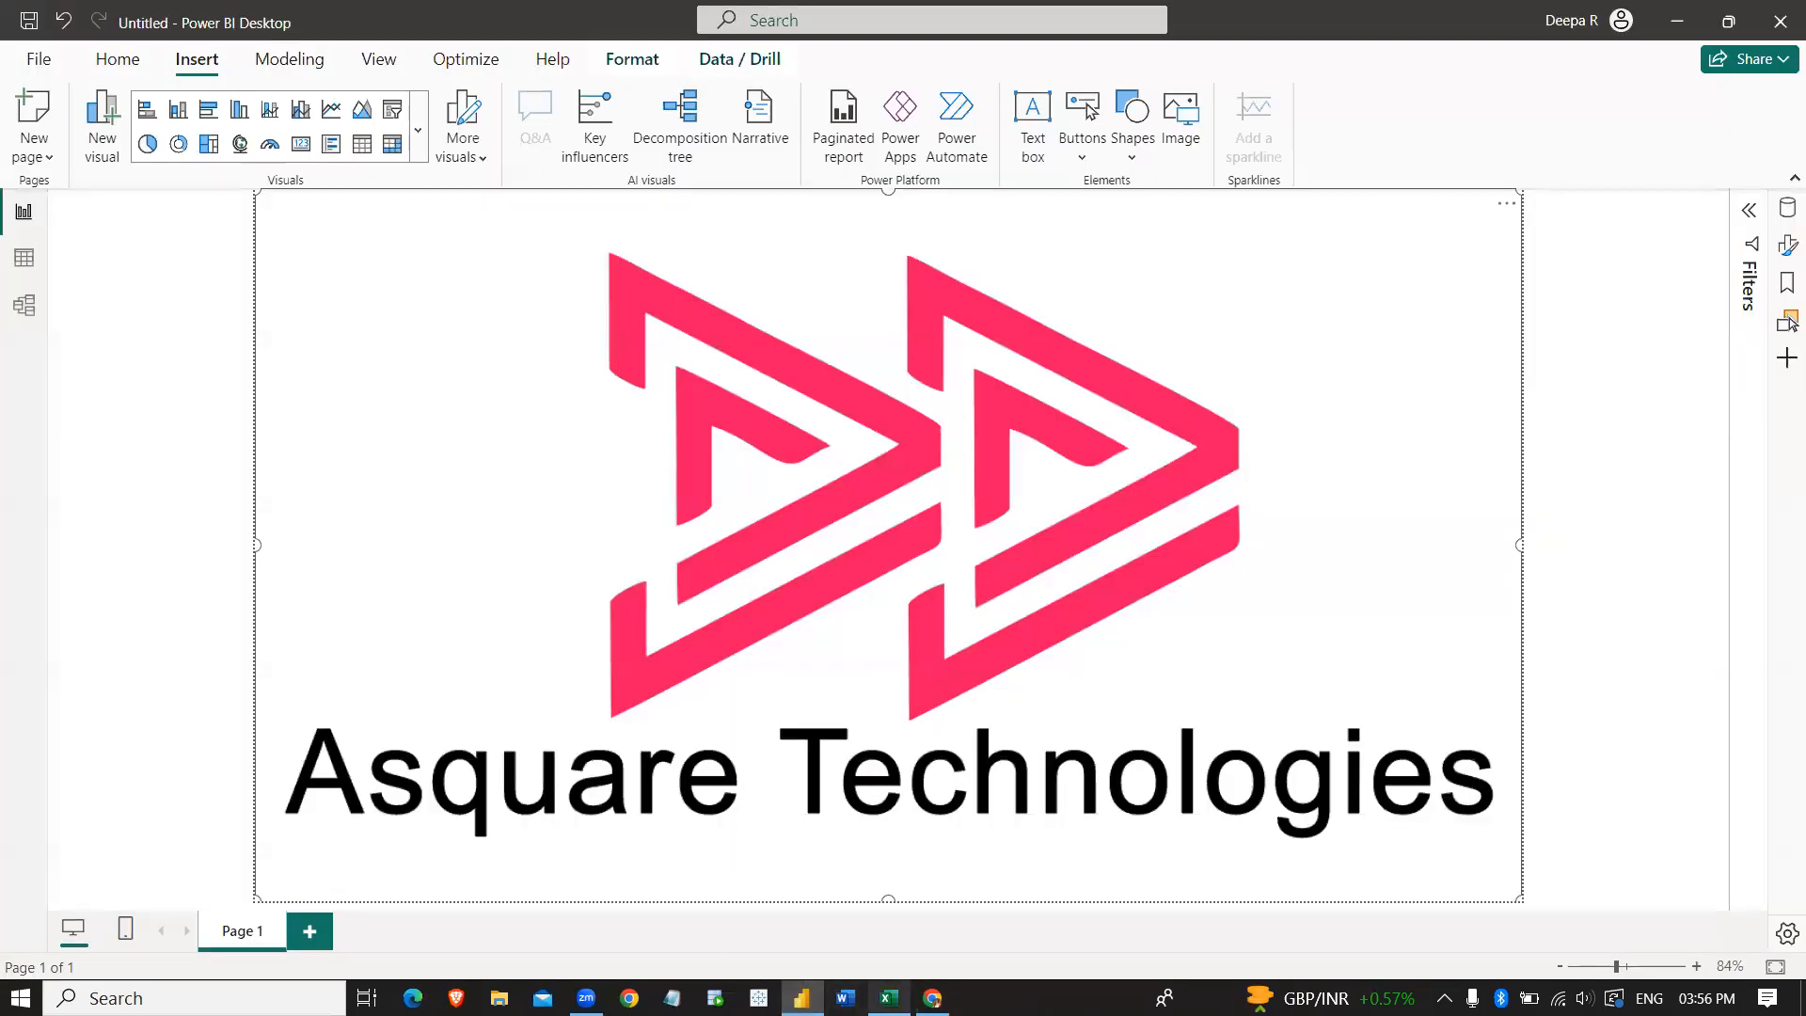
key(alt+Tab)
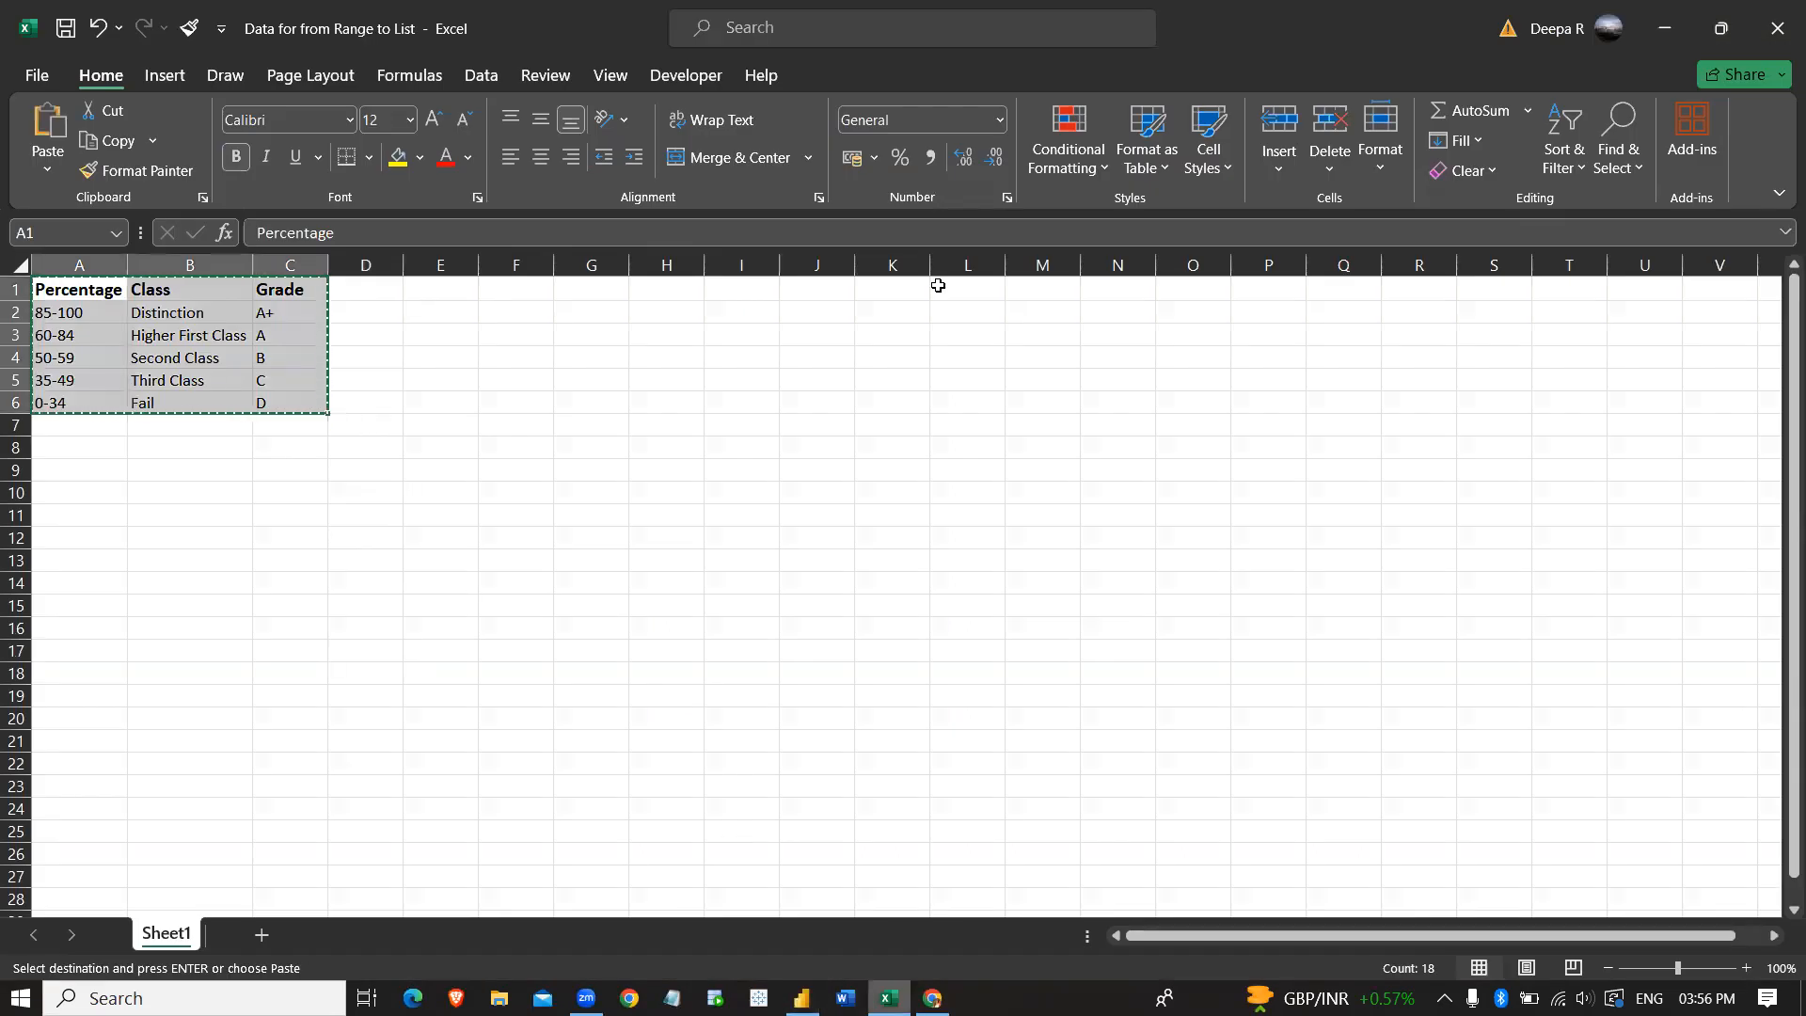
click(1158, 133)
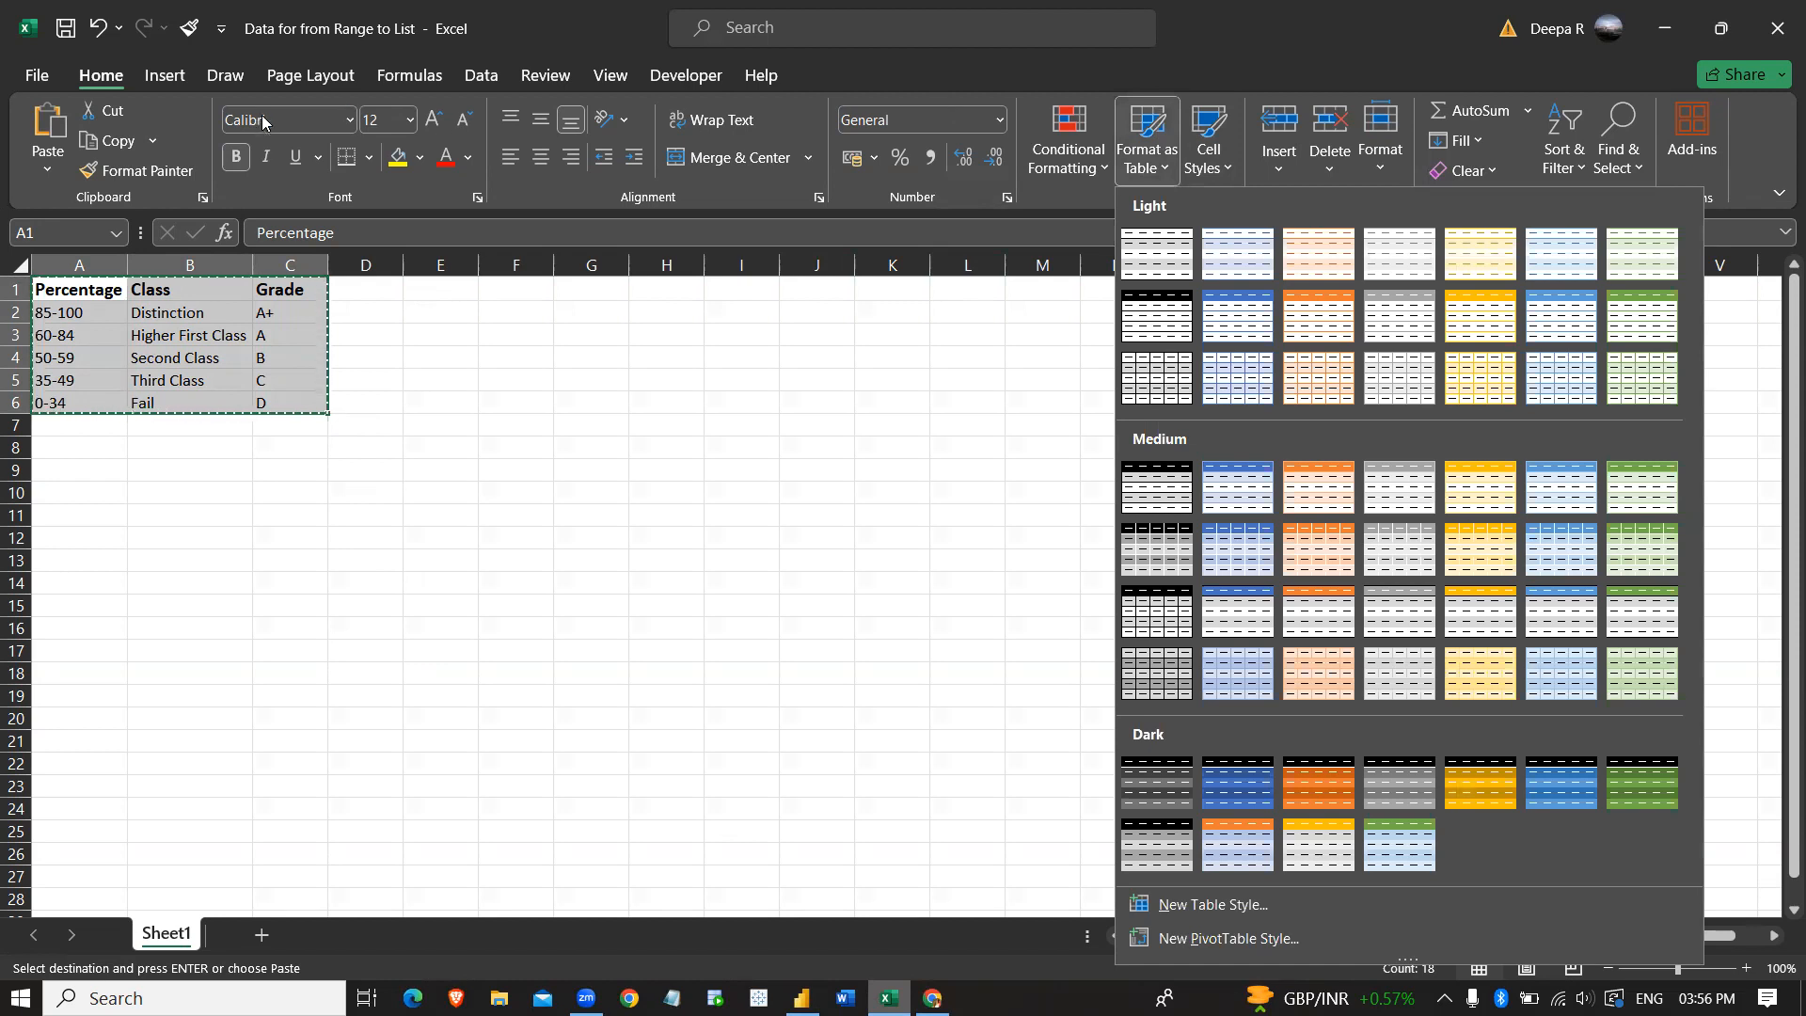
click(1157, 254)
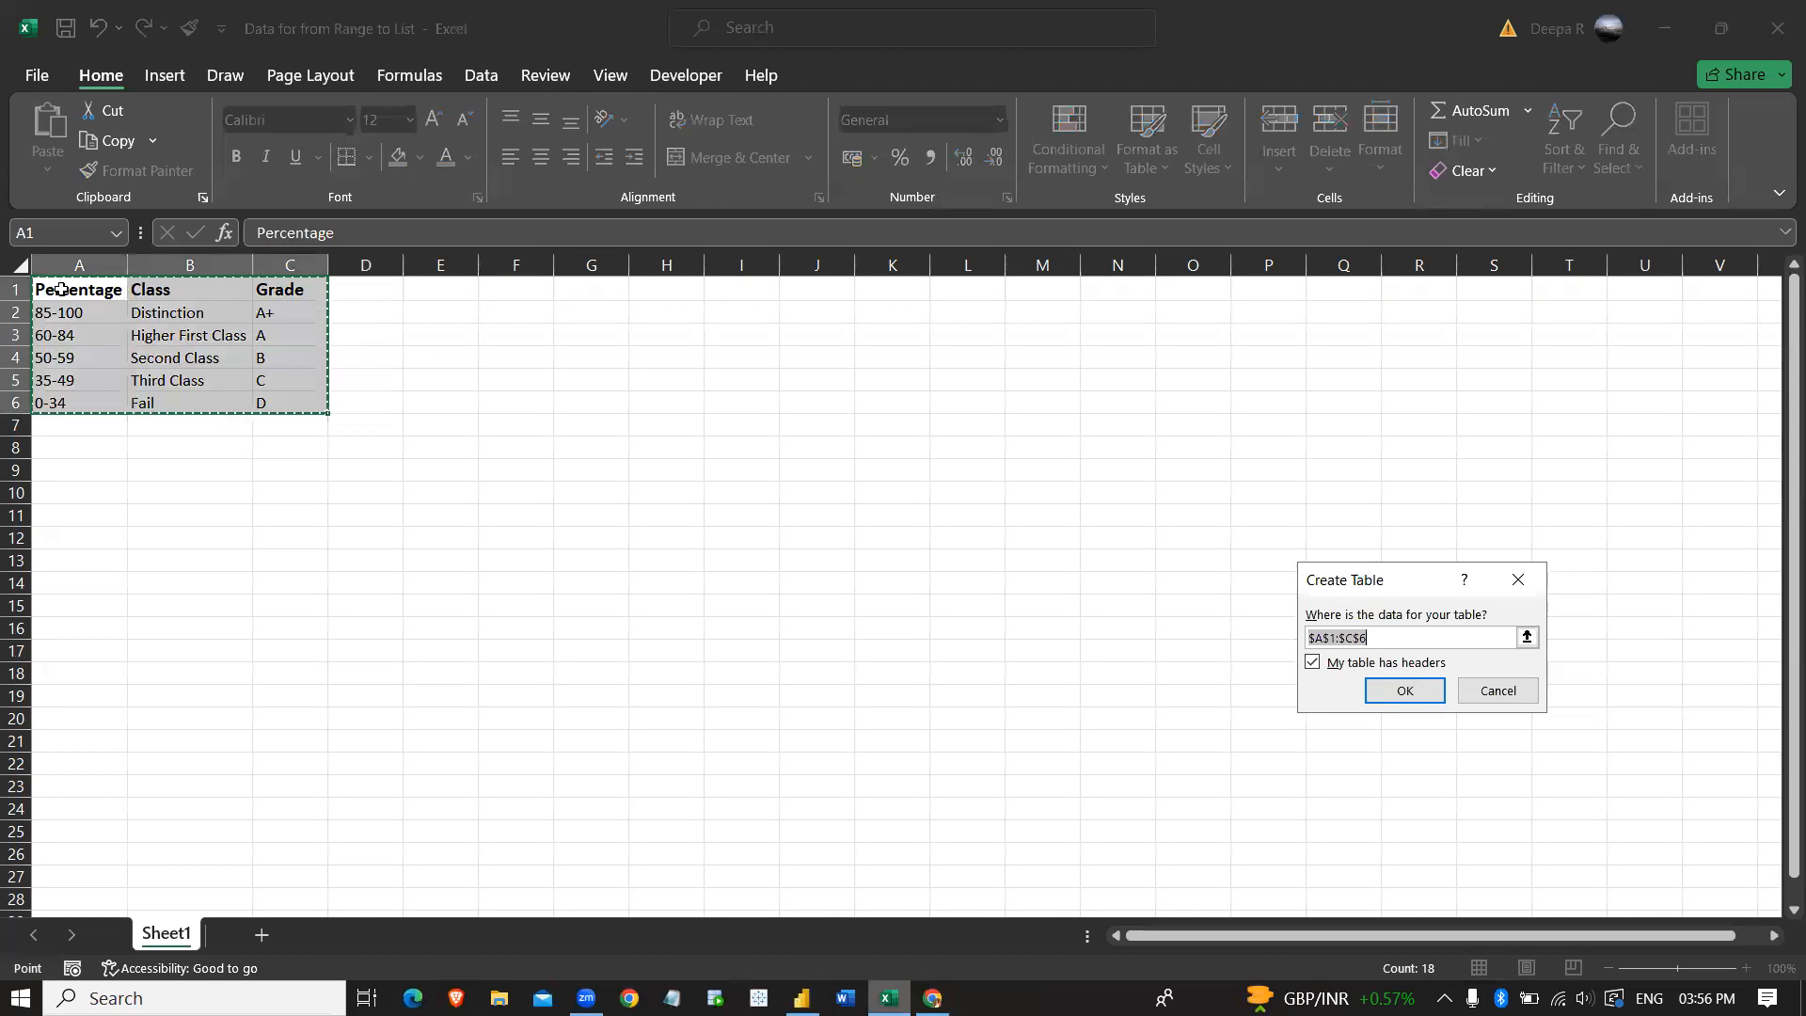
click(1409, 692)
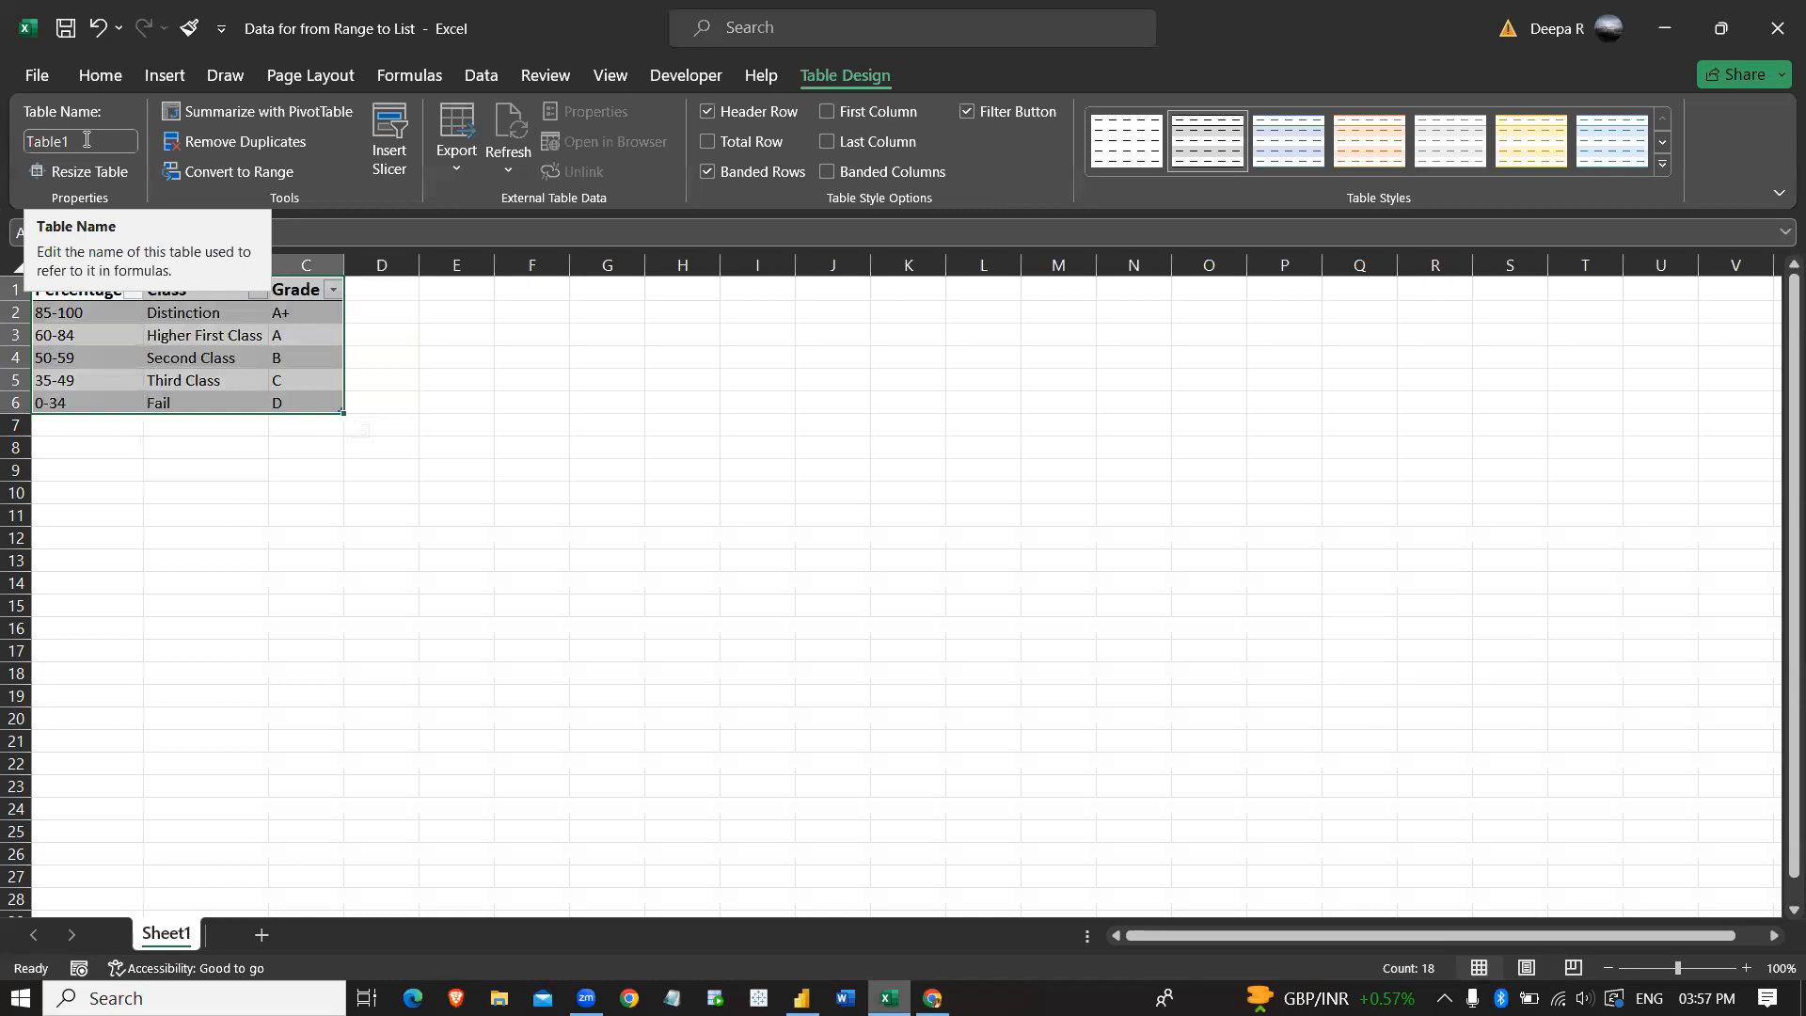
Rename the new table as Percentage.
click(41, 144)
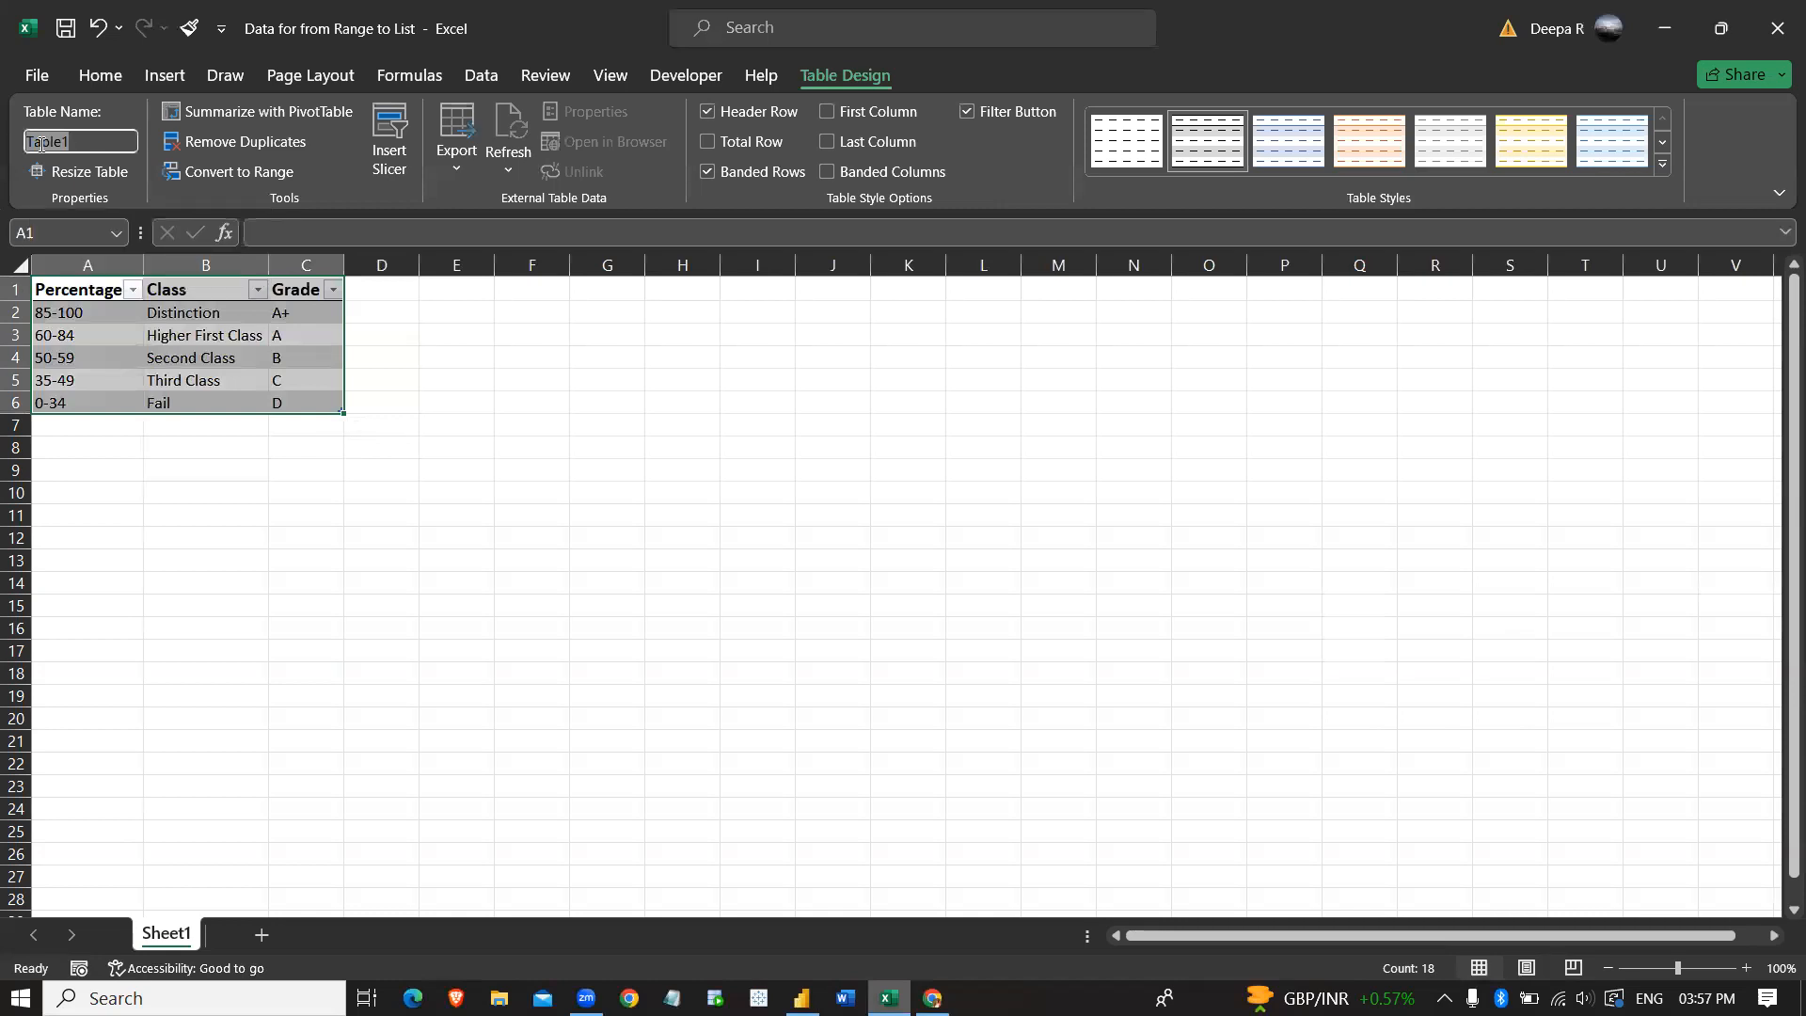
text(Percentage)
key(Return)
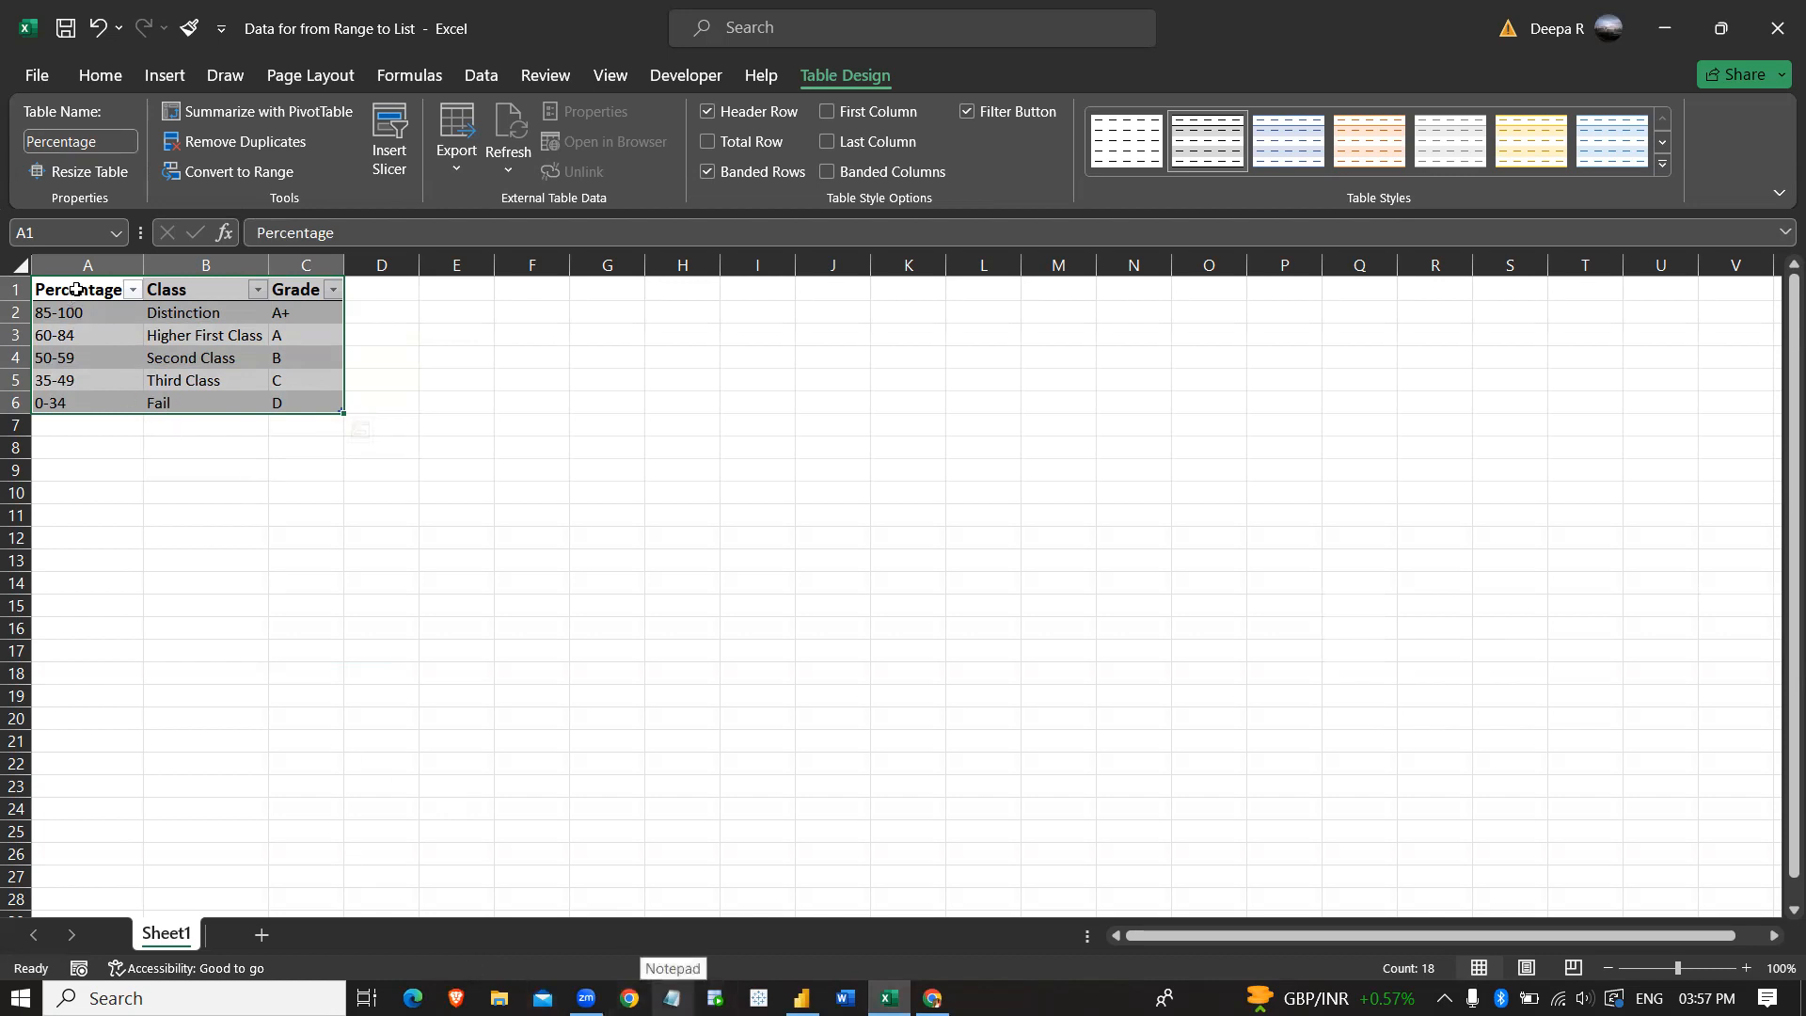
Switch to Power BI Desktop and open Sheet1 of the Excel workbook Data for from Range to List in Power Query Editor.
drag(76, 290, 317, 414)
click(801, 998)
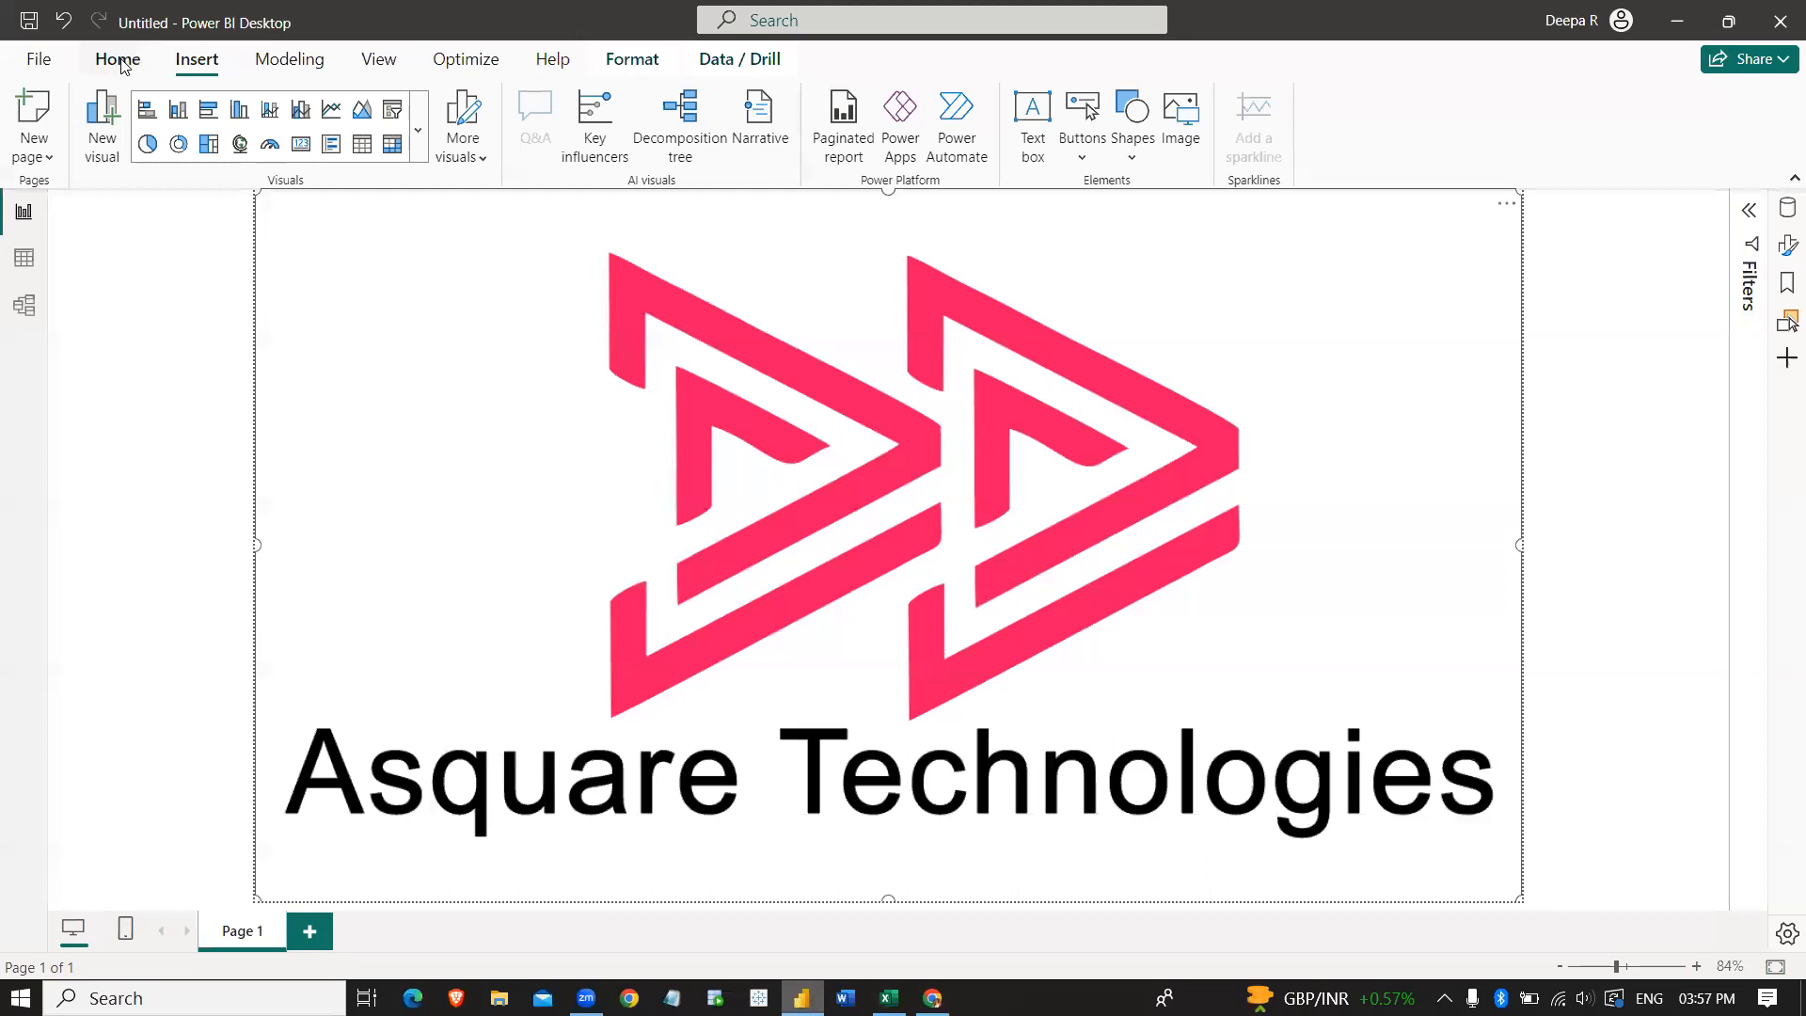
click(120, 61)
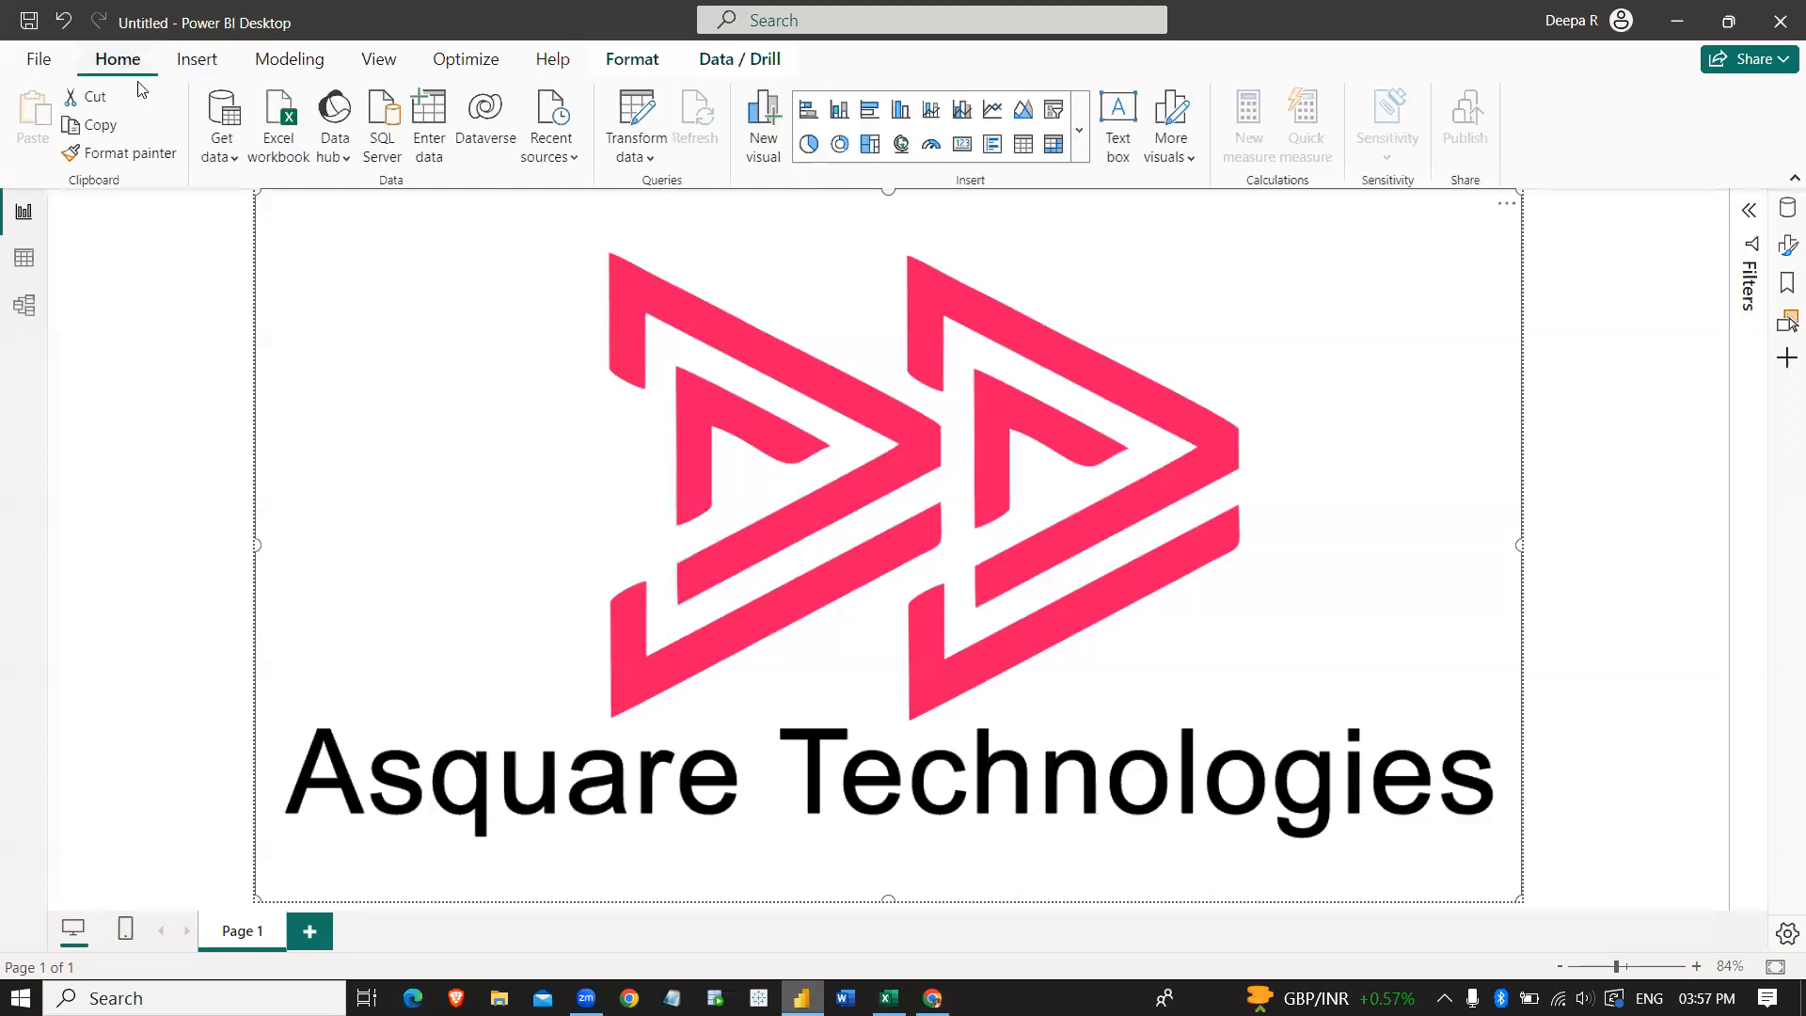
click(219, 160)
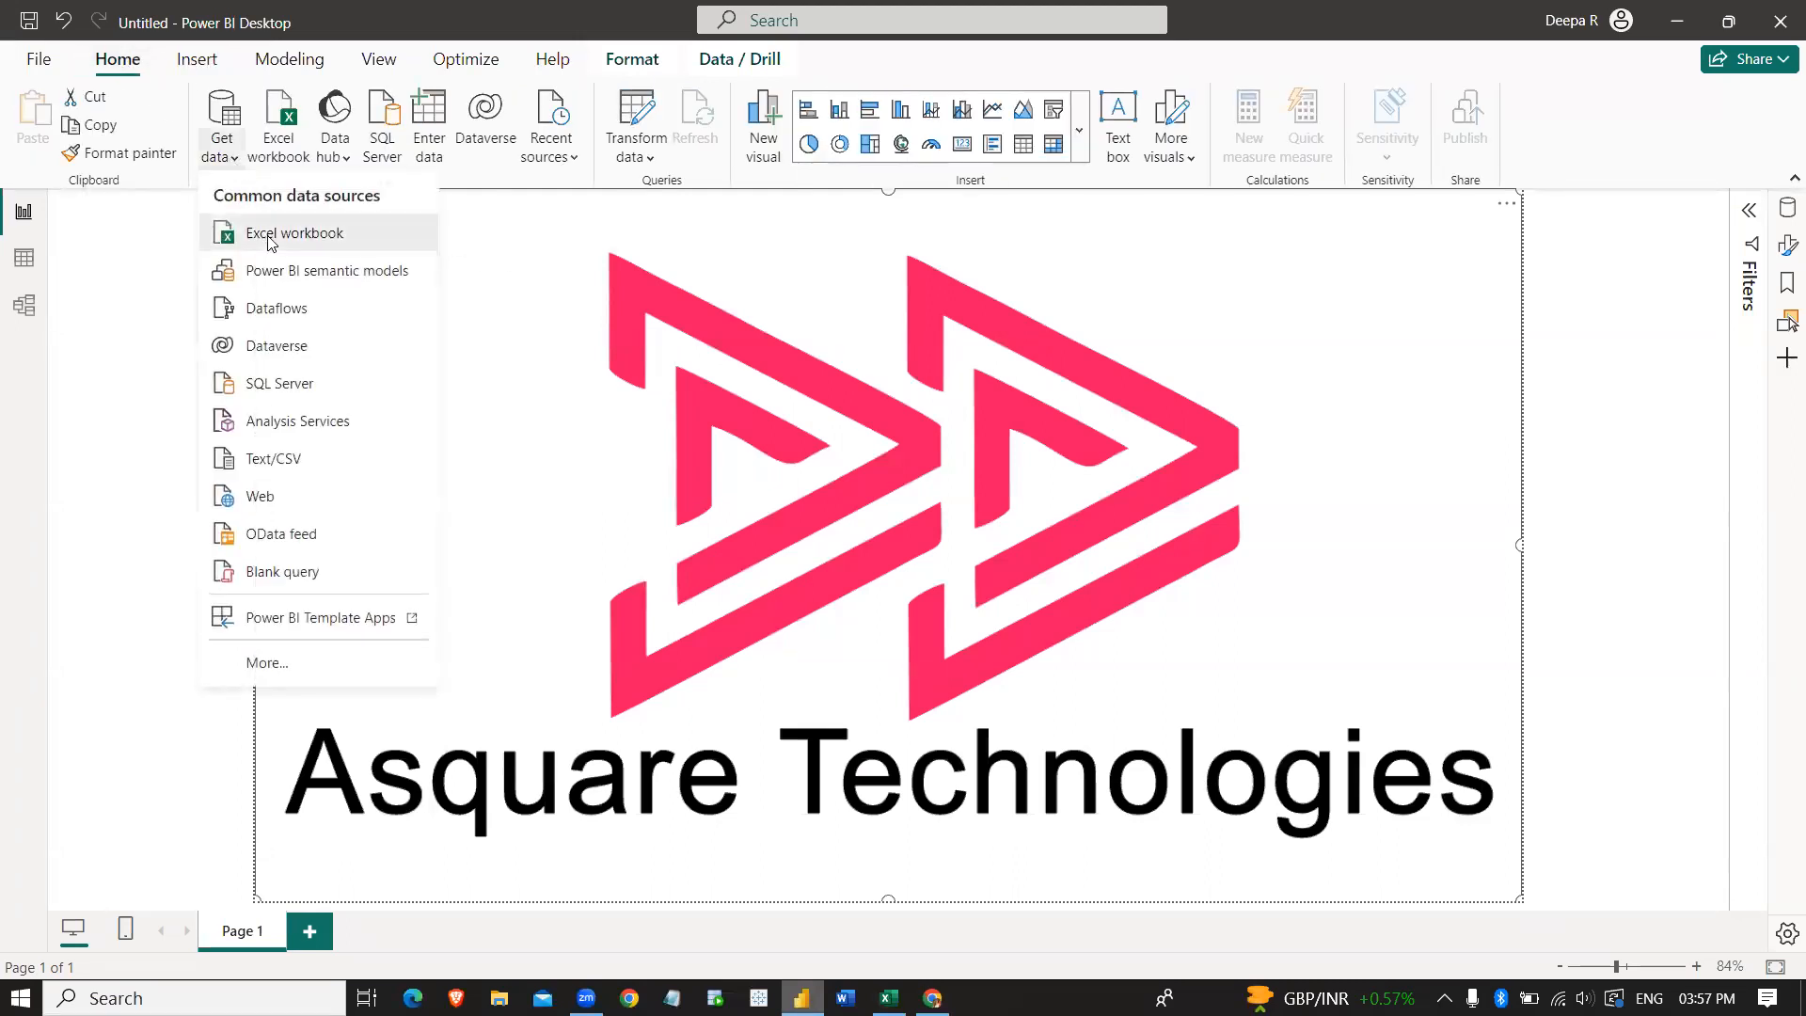
click(270, 237)
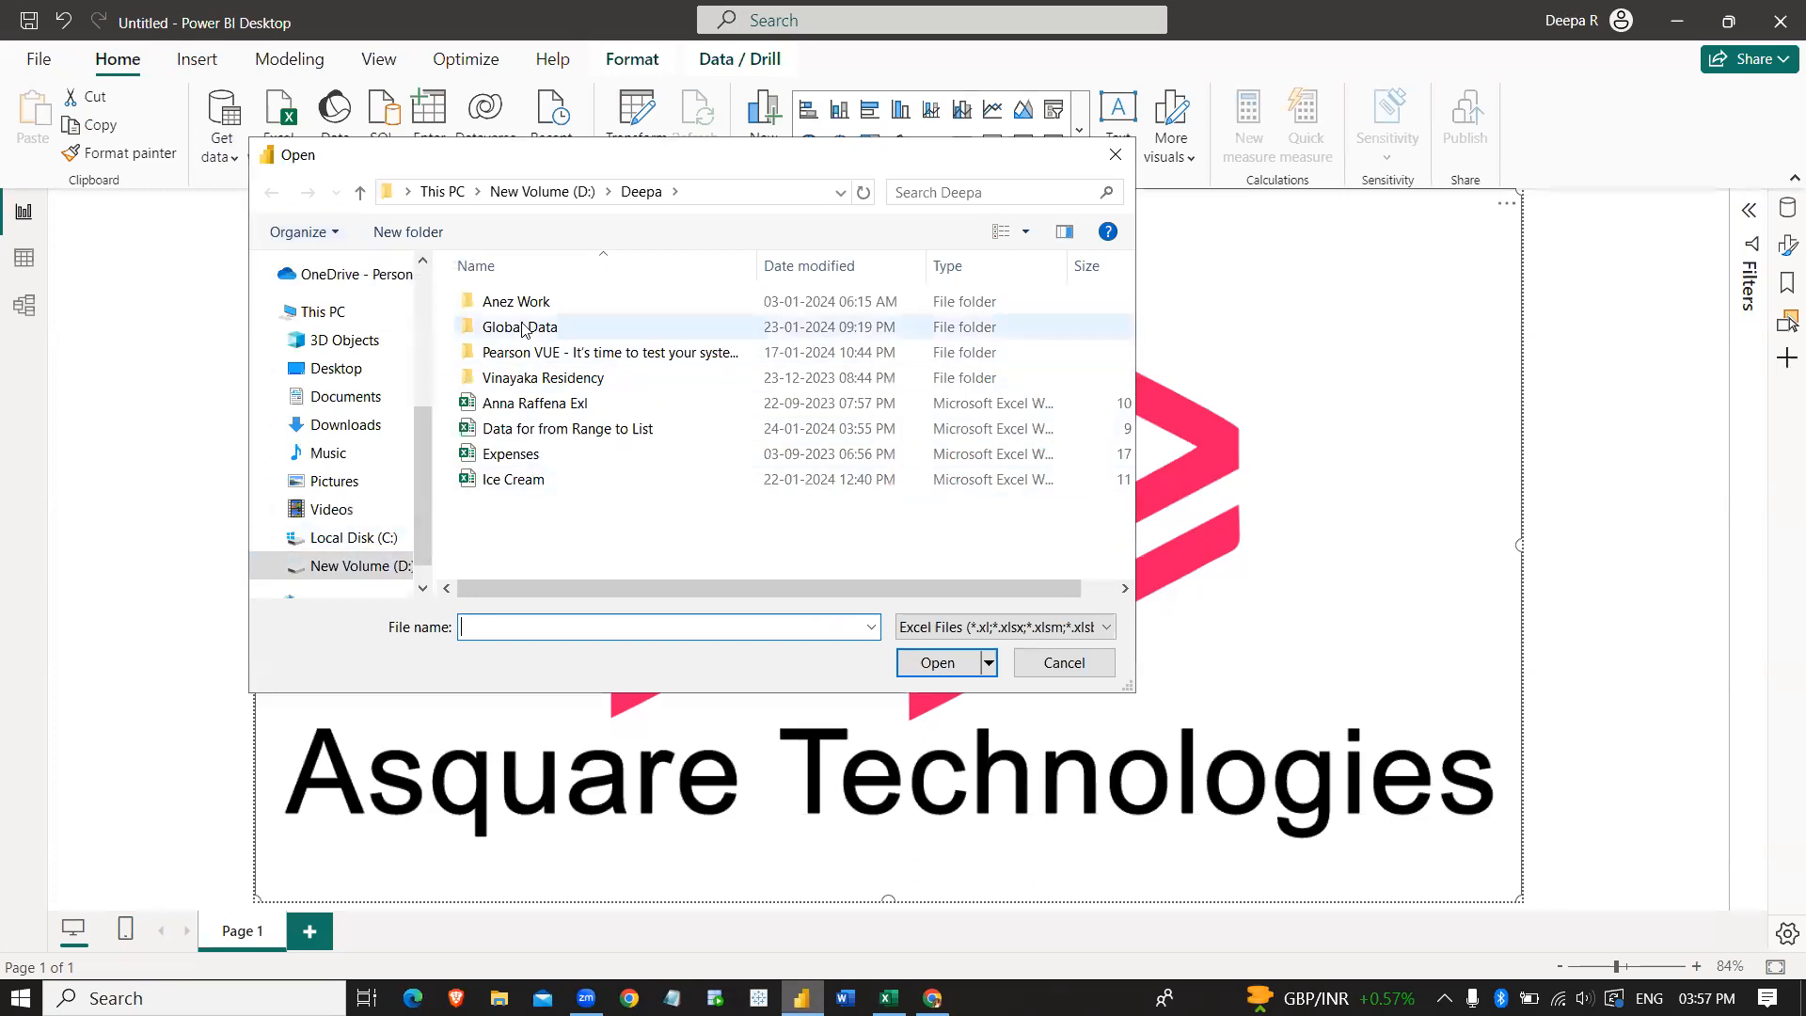
click(620, 431)
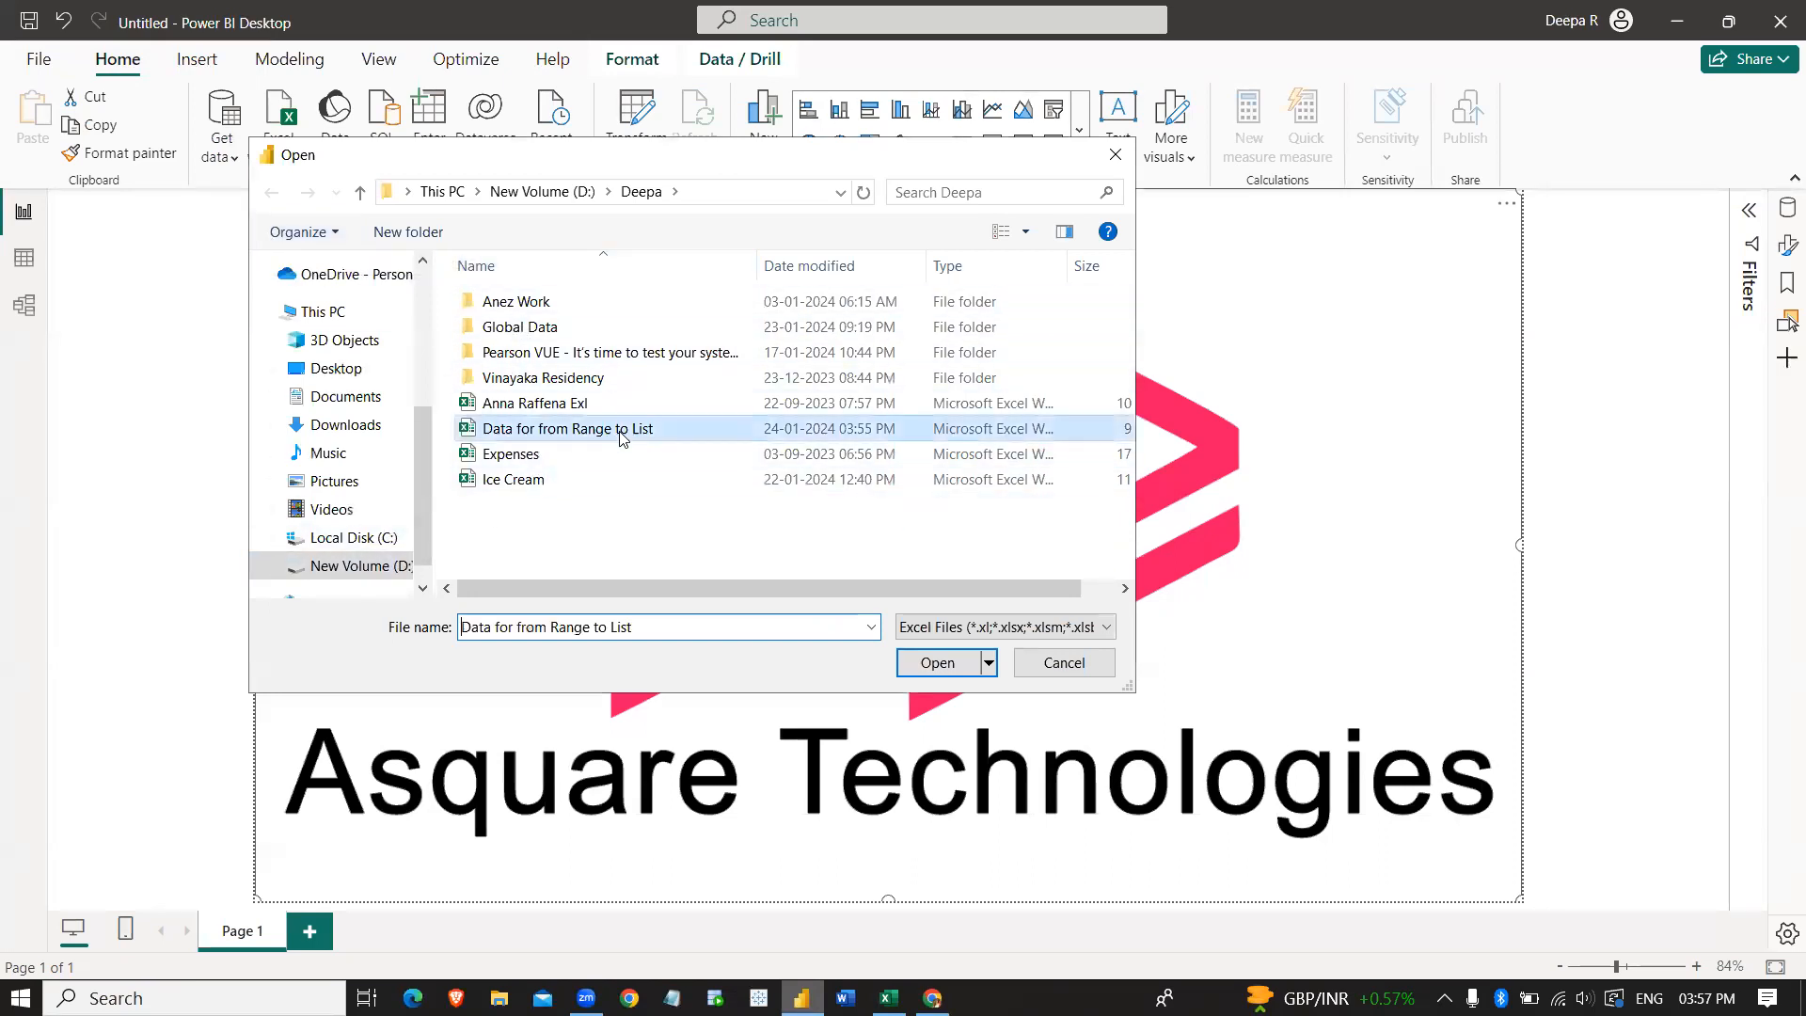
click(934, 664)
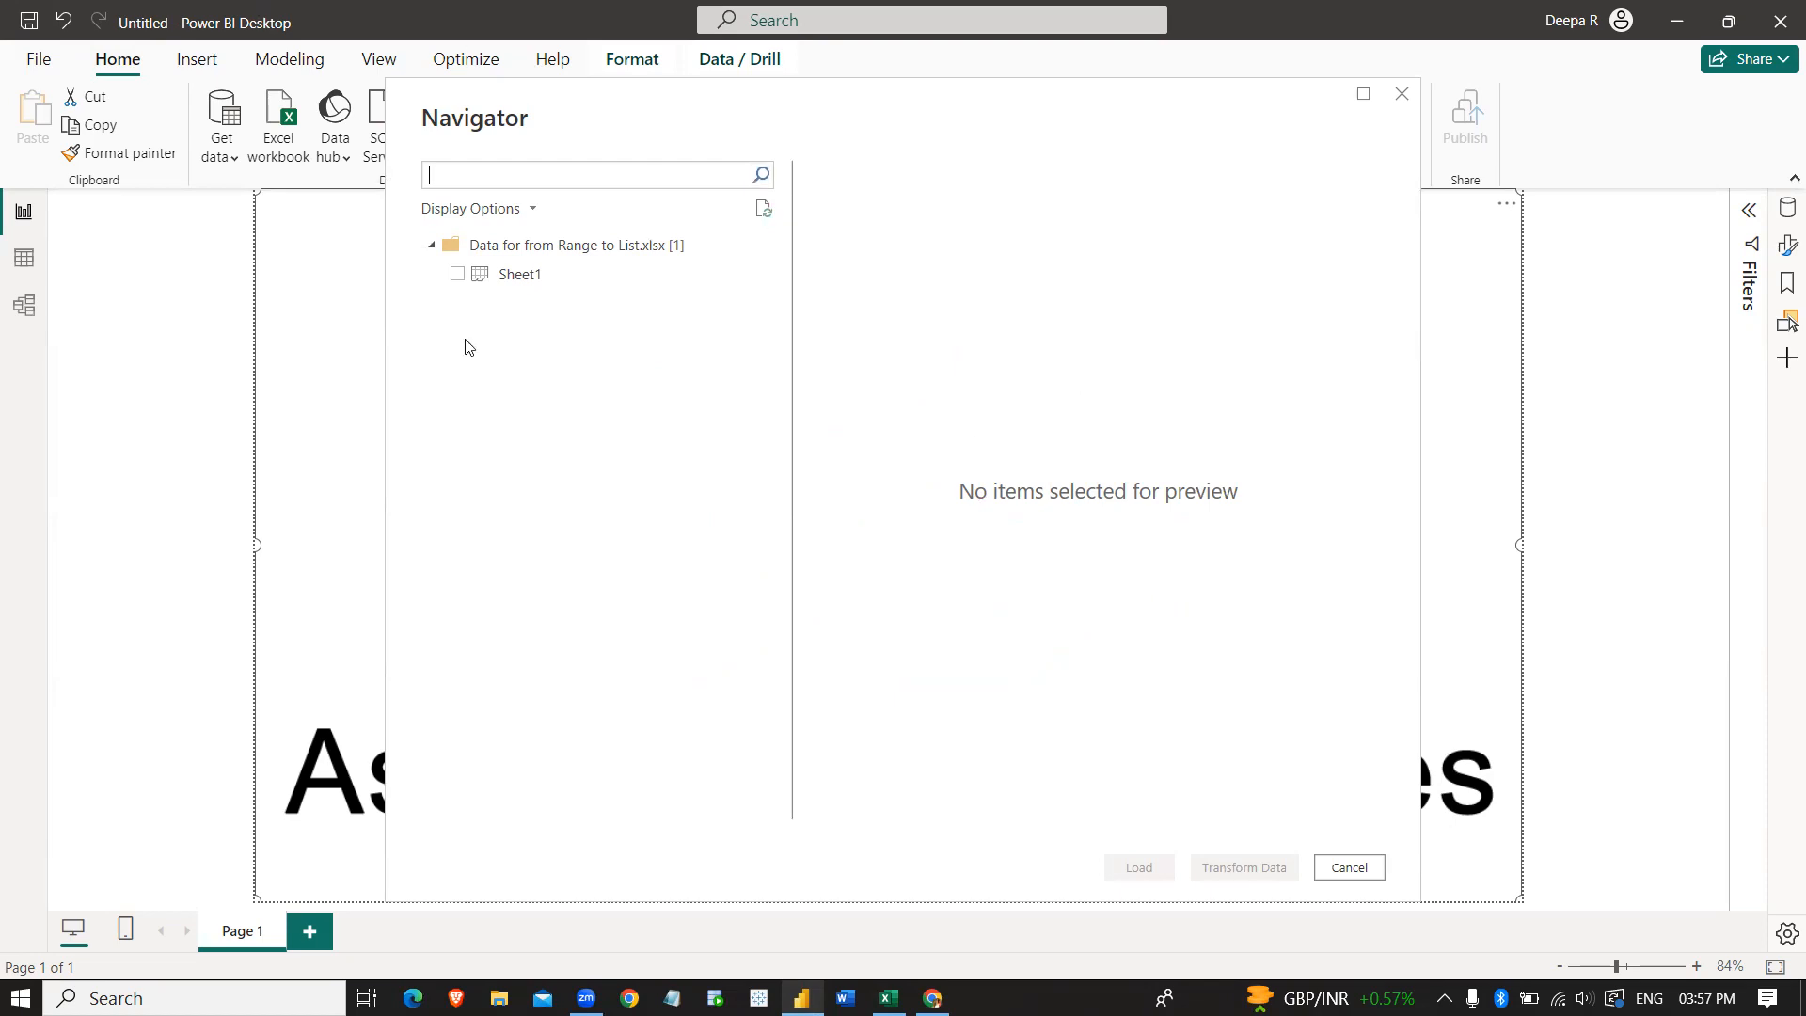
click(457, 276)
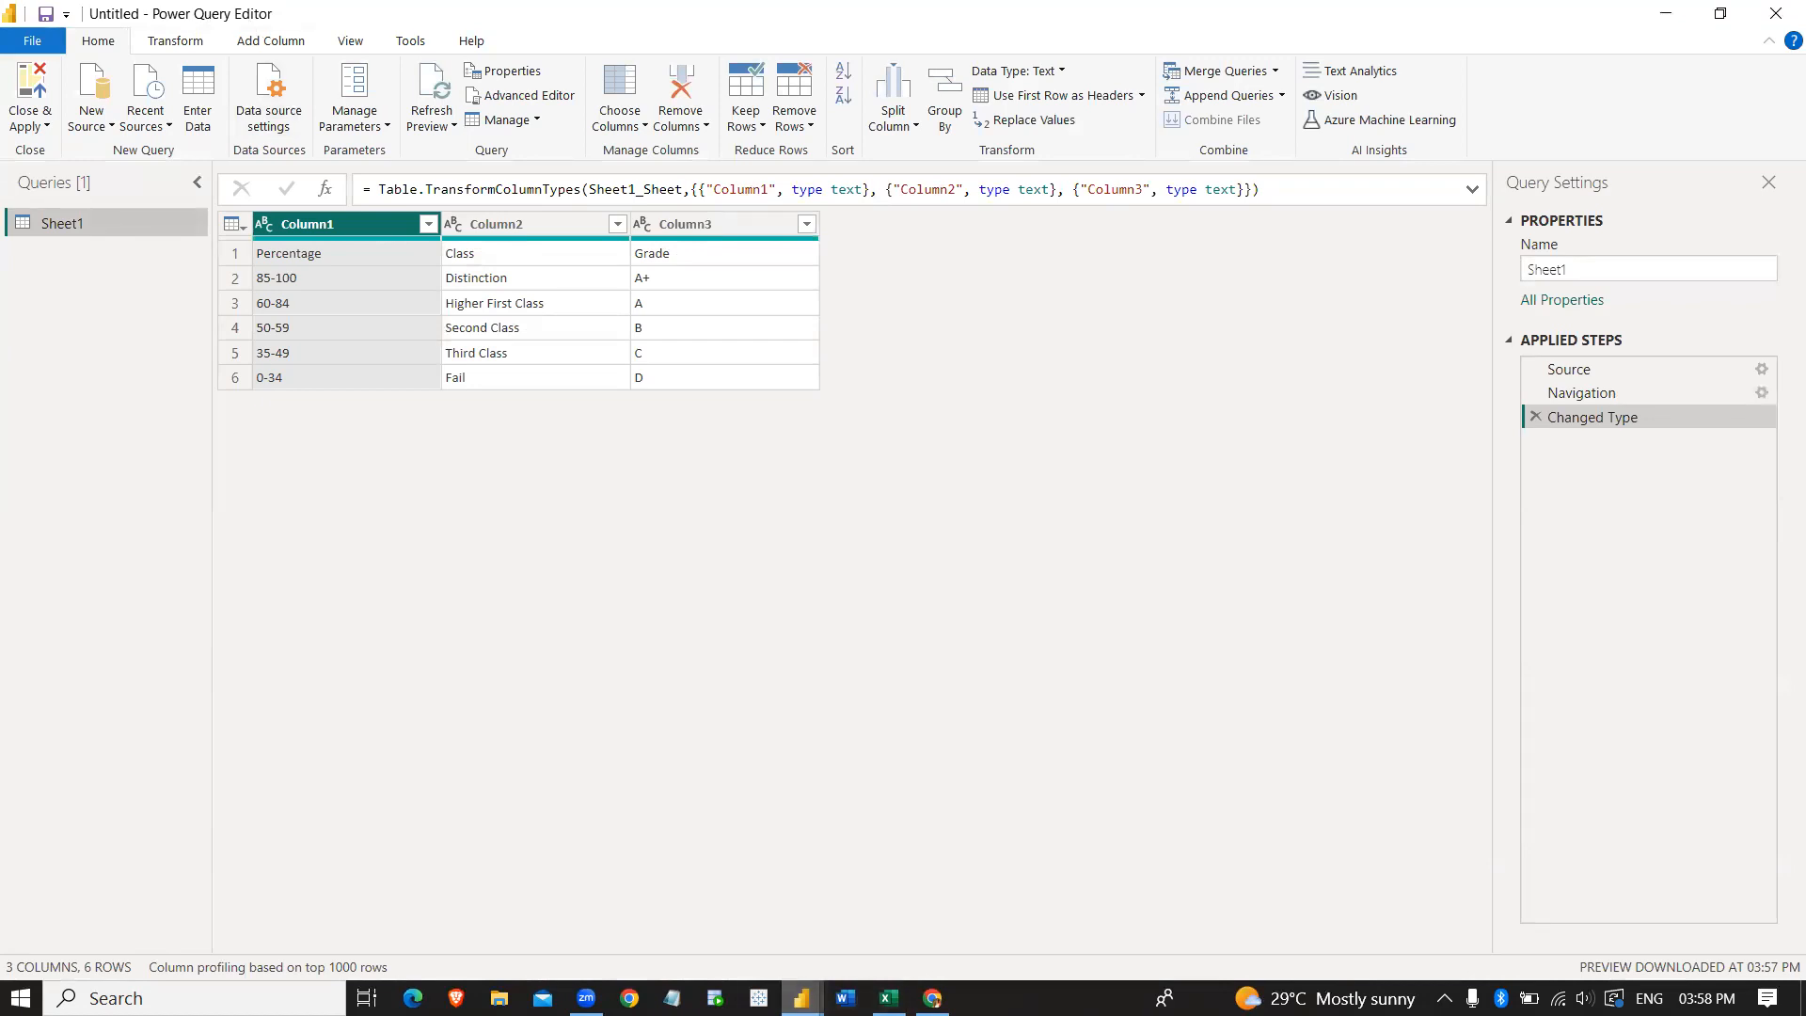
click(801, 998)
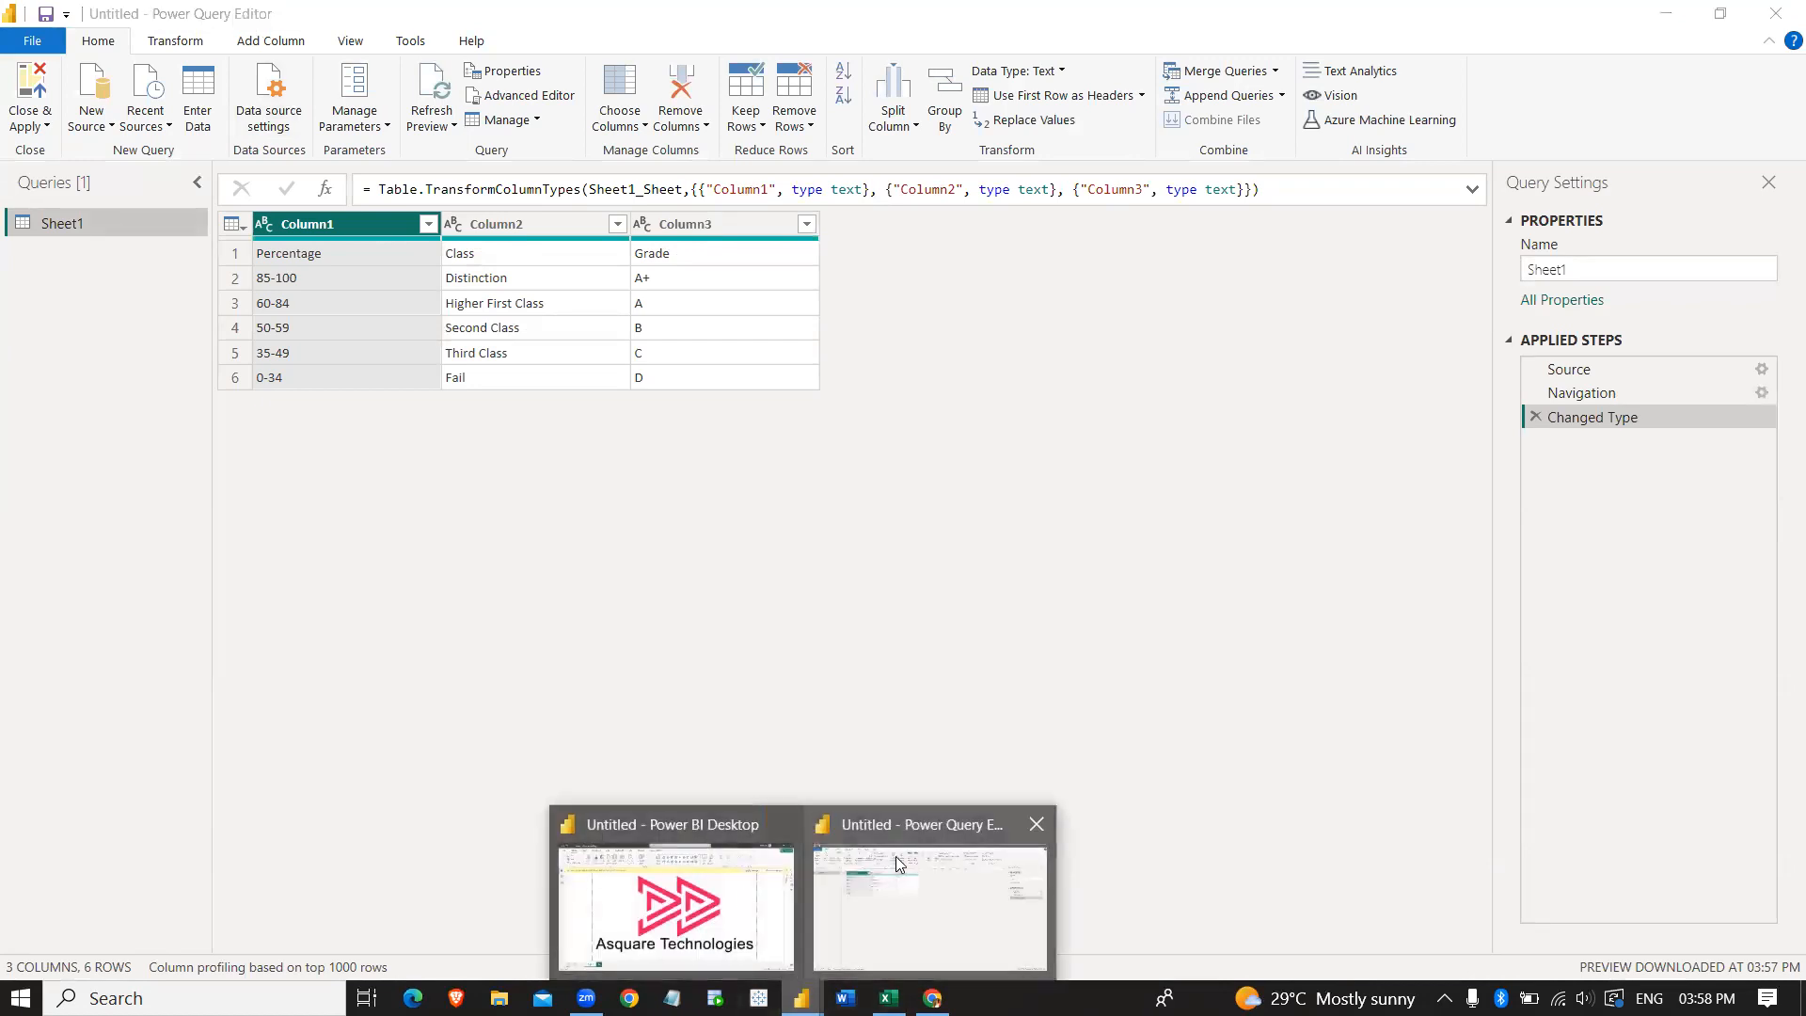
click(675, 904)
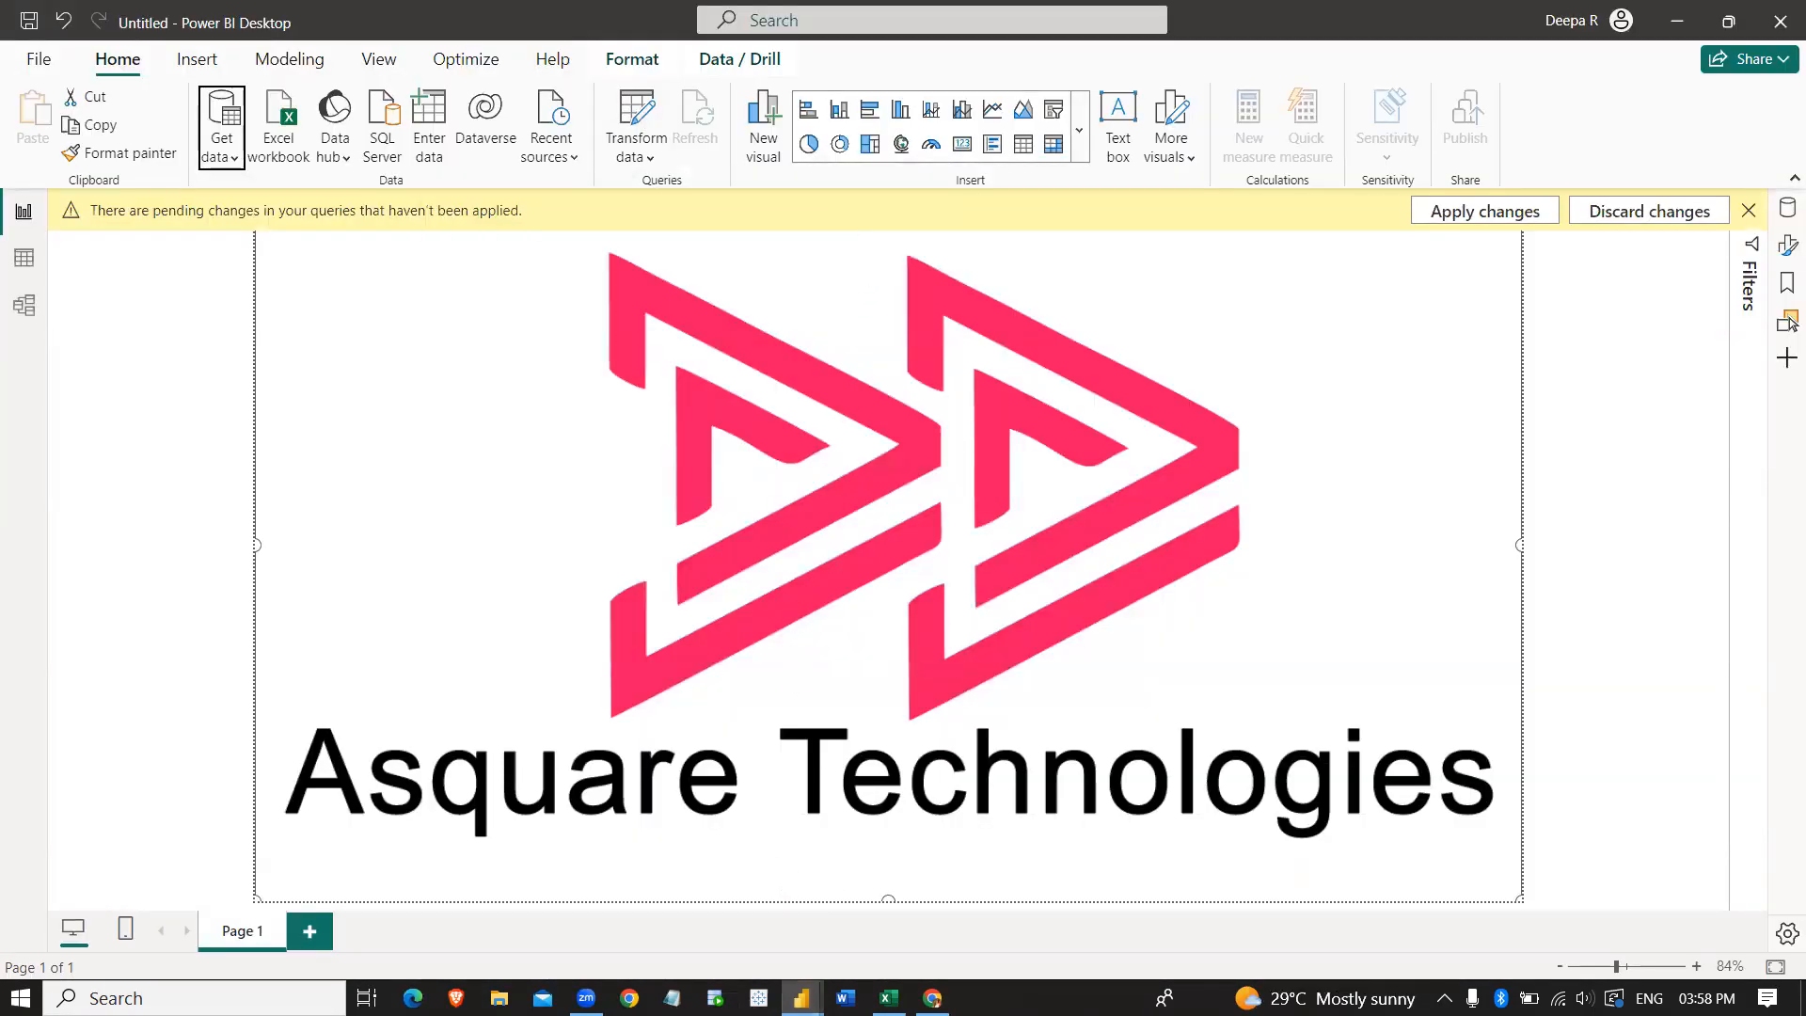
mouse_move(801, 995)
click(877, 962)
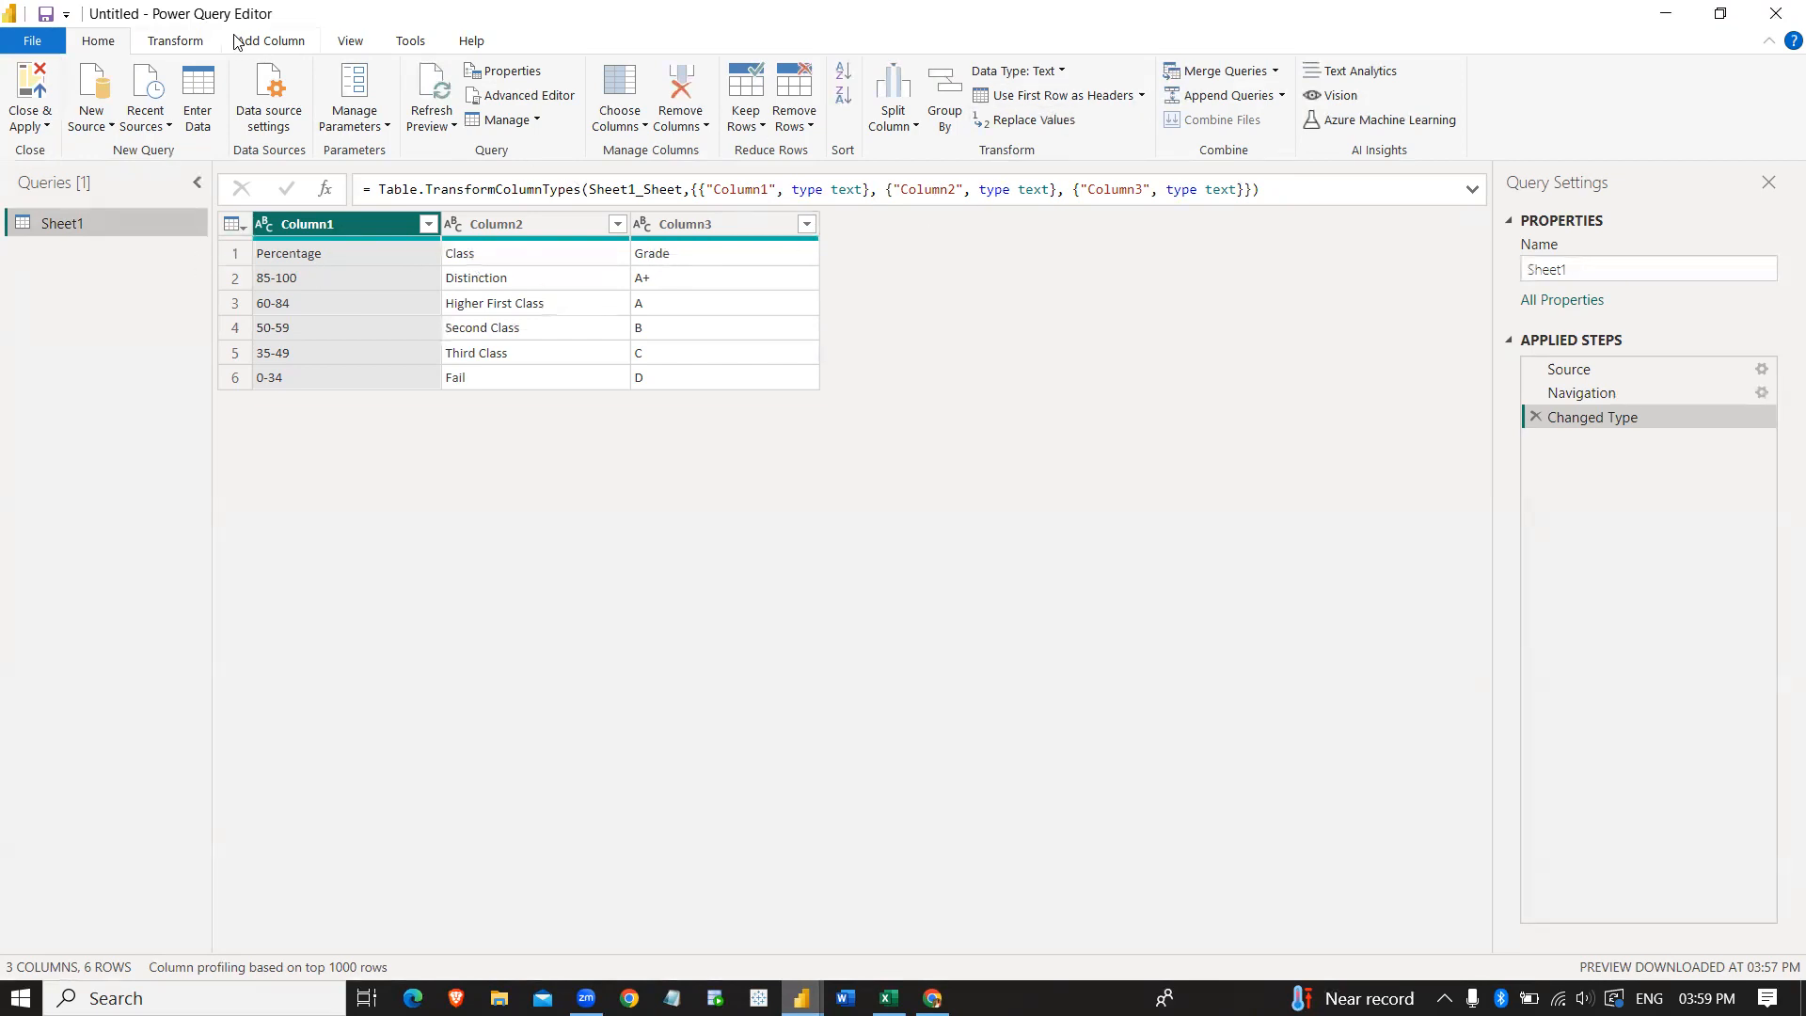
Promote the first row to headers and split the Percentage column by the custom delimiter "-" at each occurrence.
click(1143, 96)
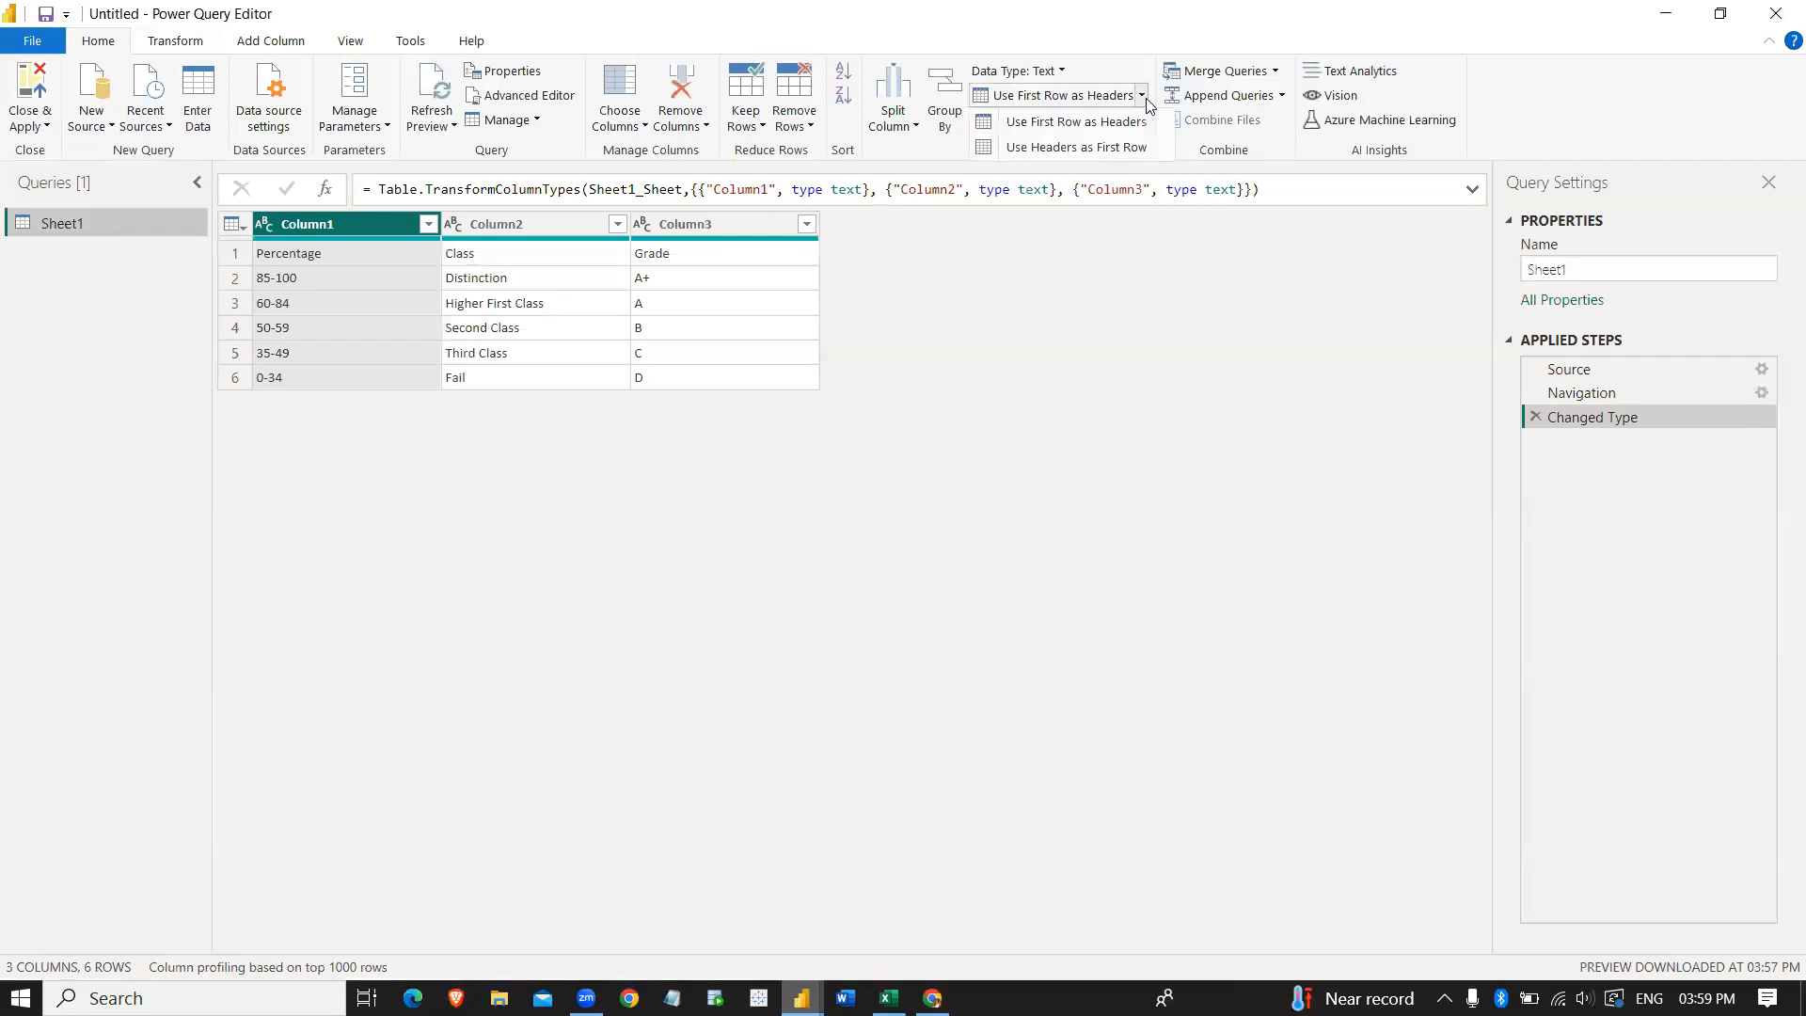
click(1100, 123)
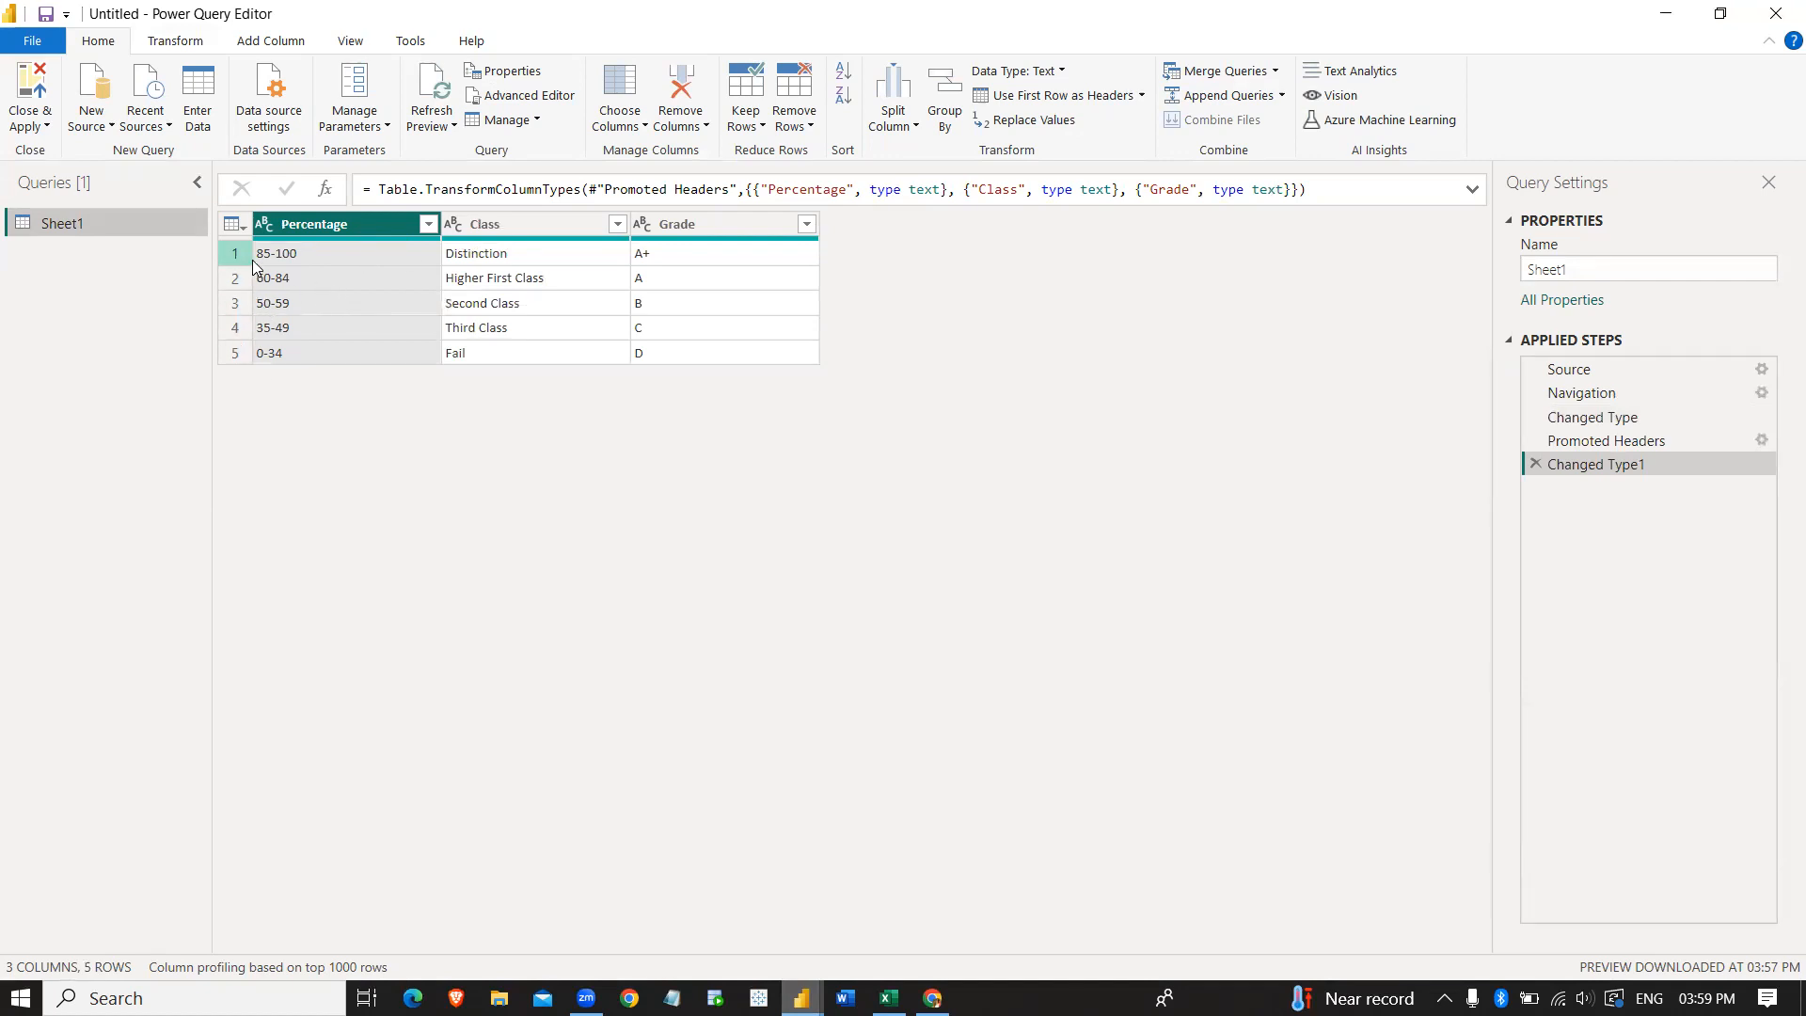
click(917, 131)
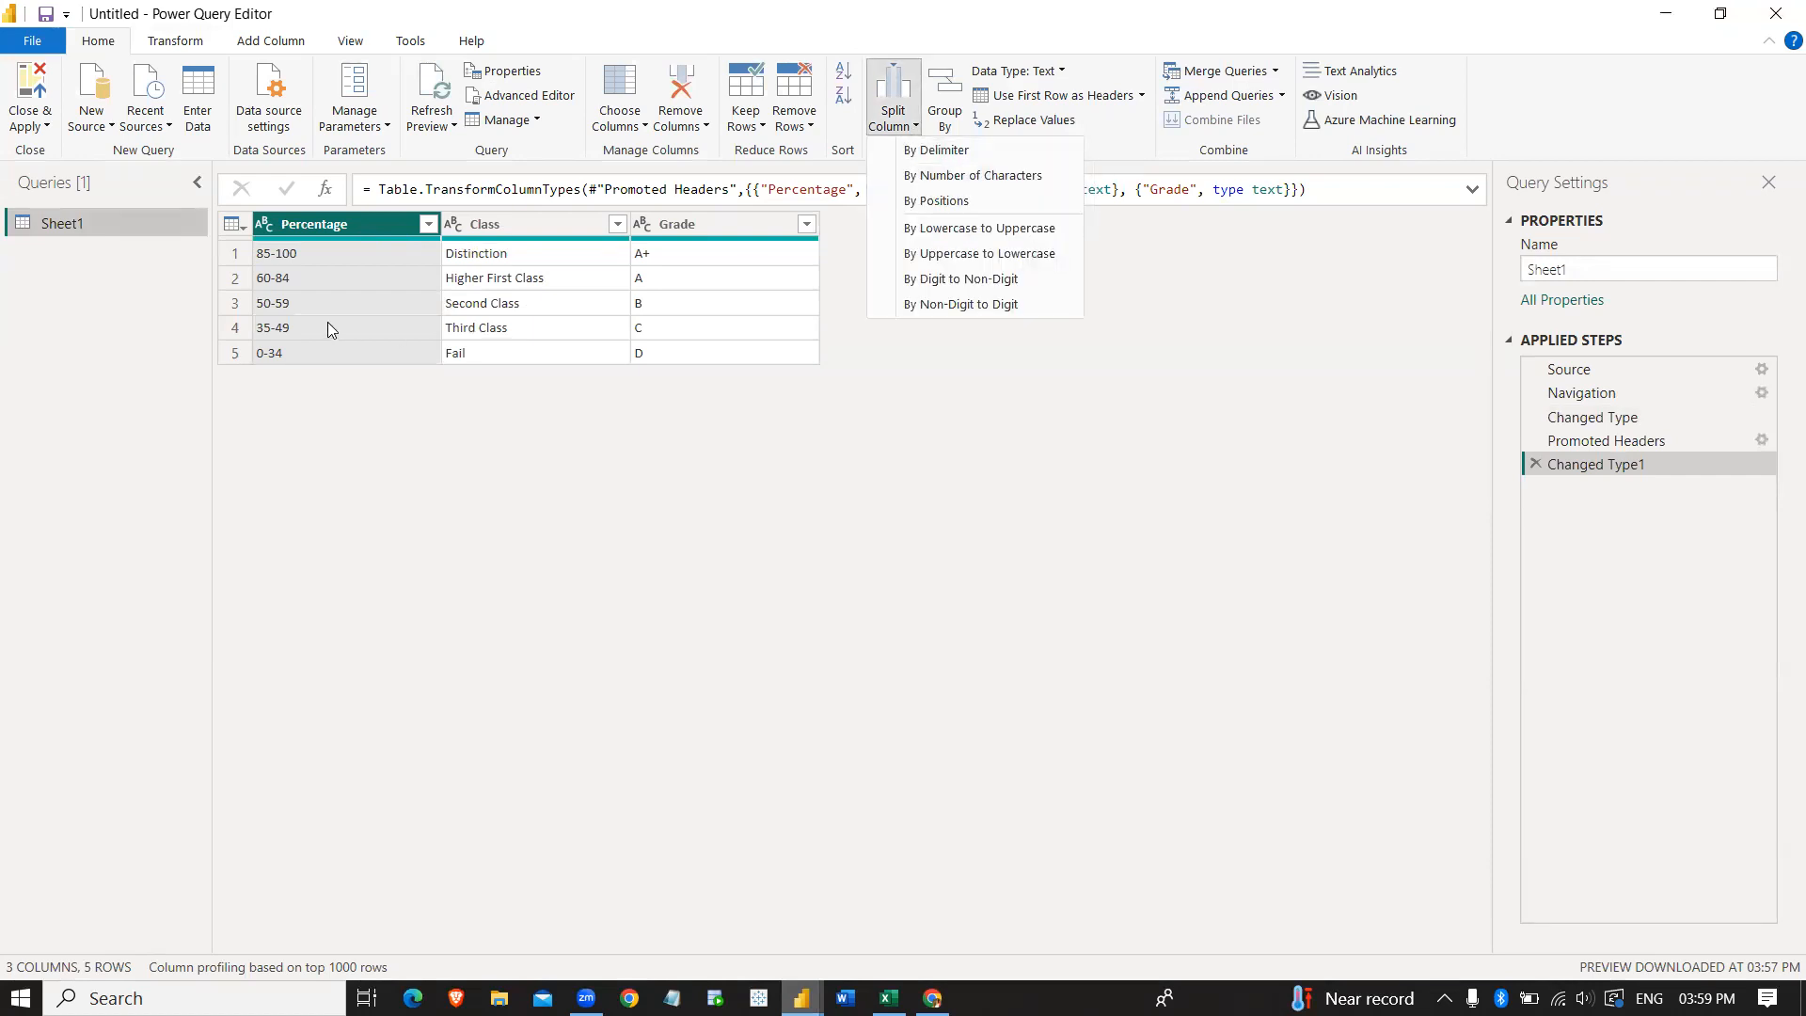
click(958, 153)
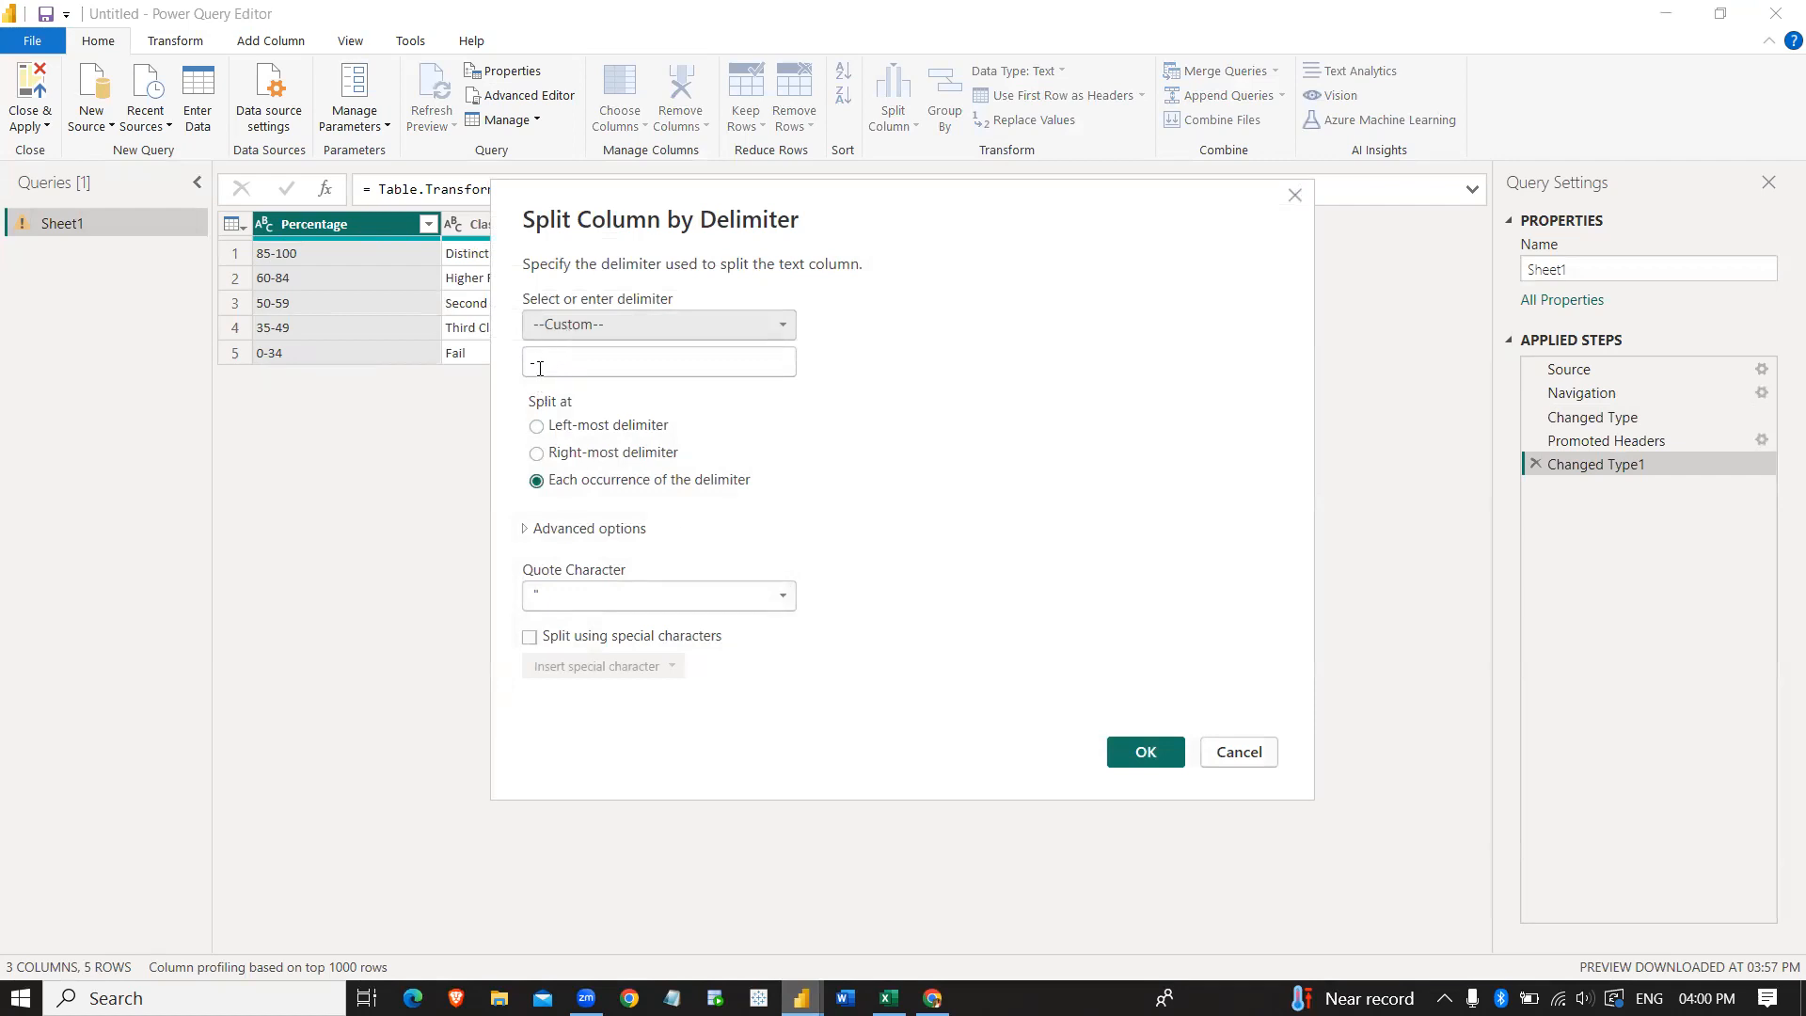
click(786, 326)
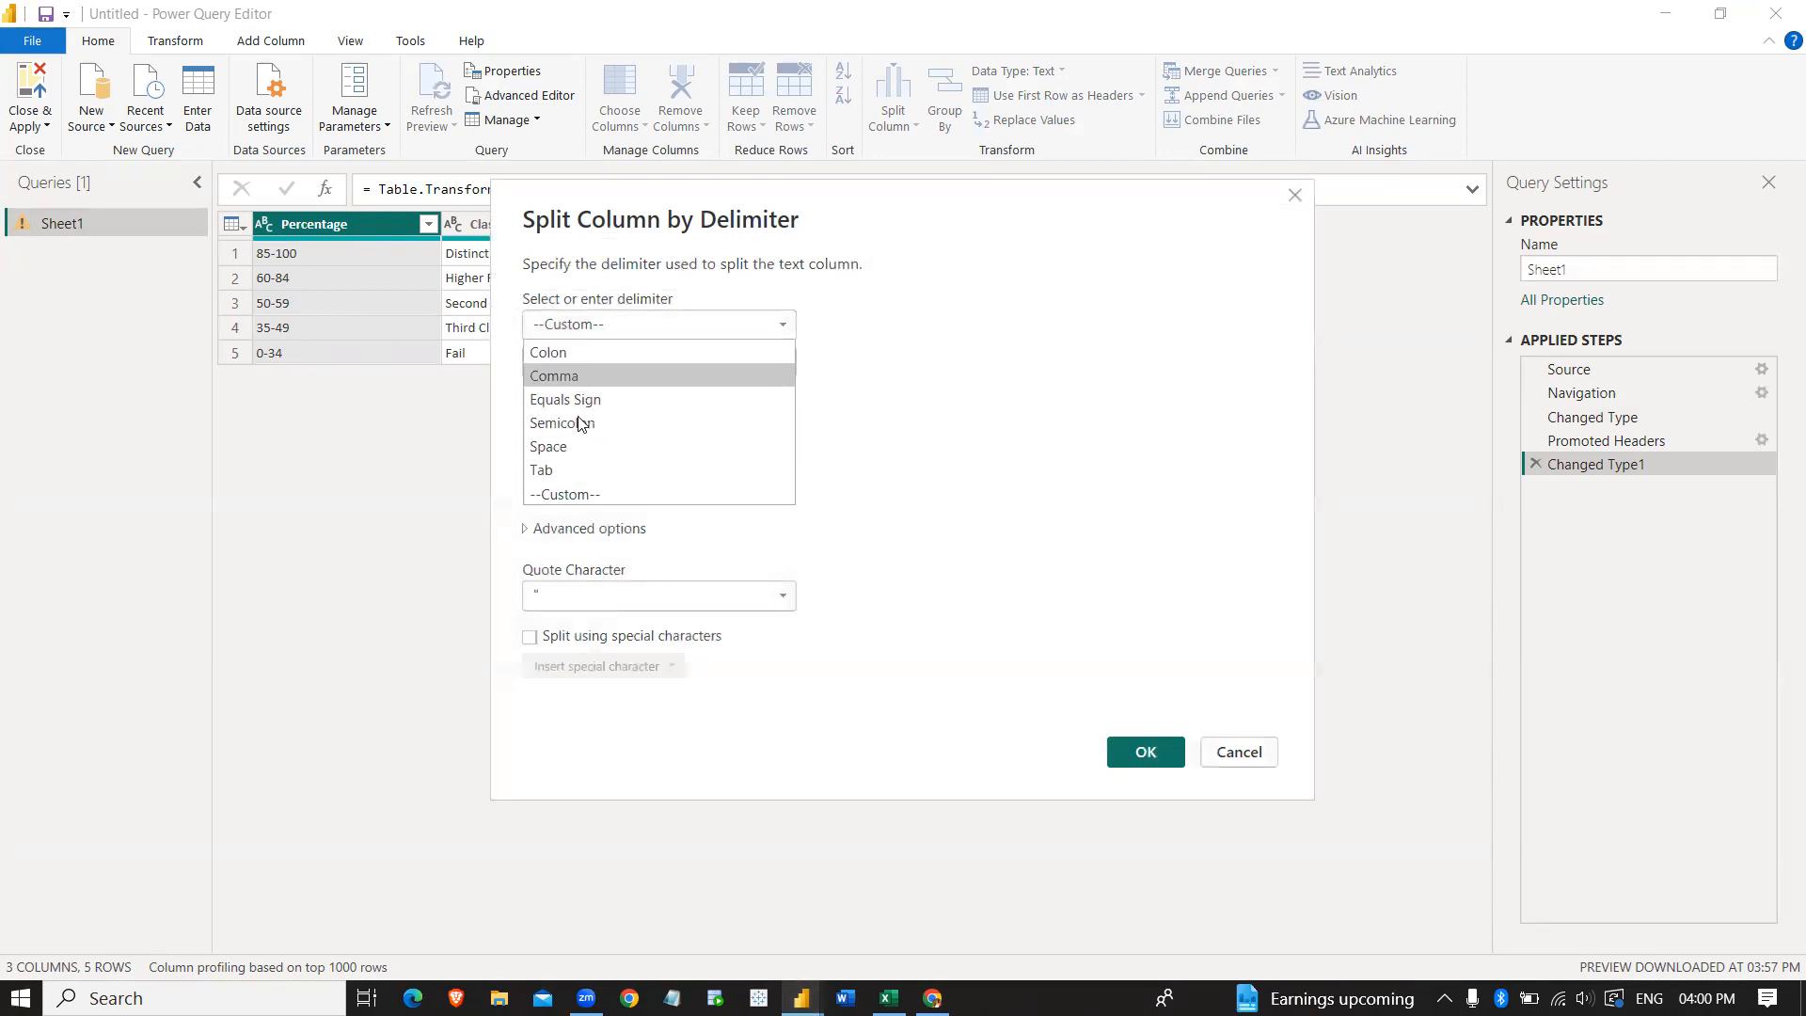
click(573, 498)
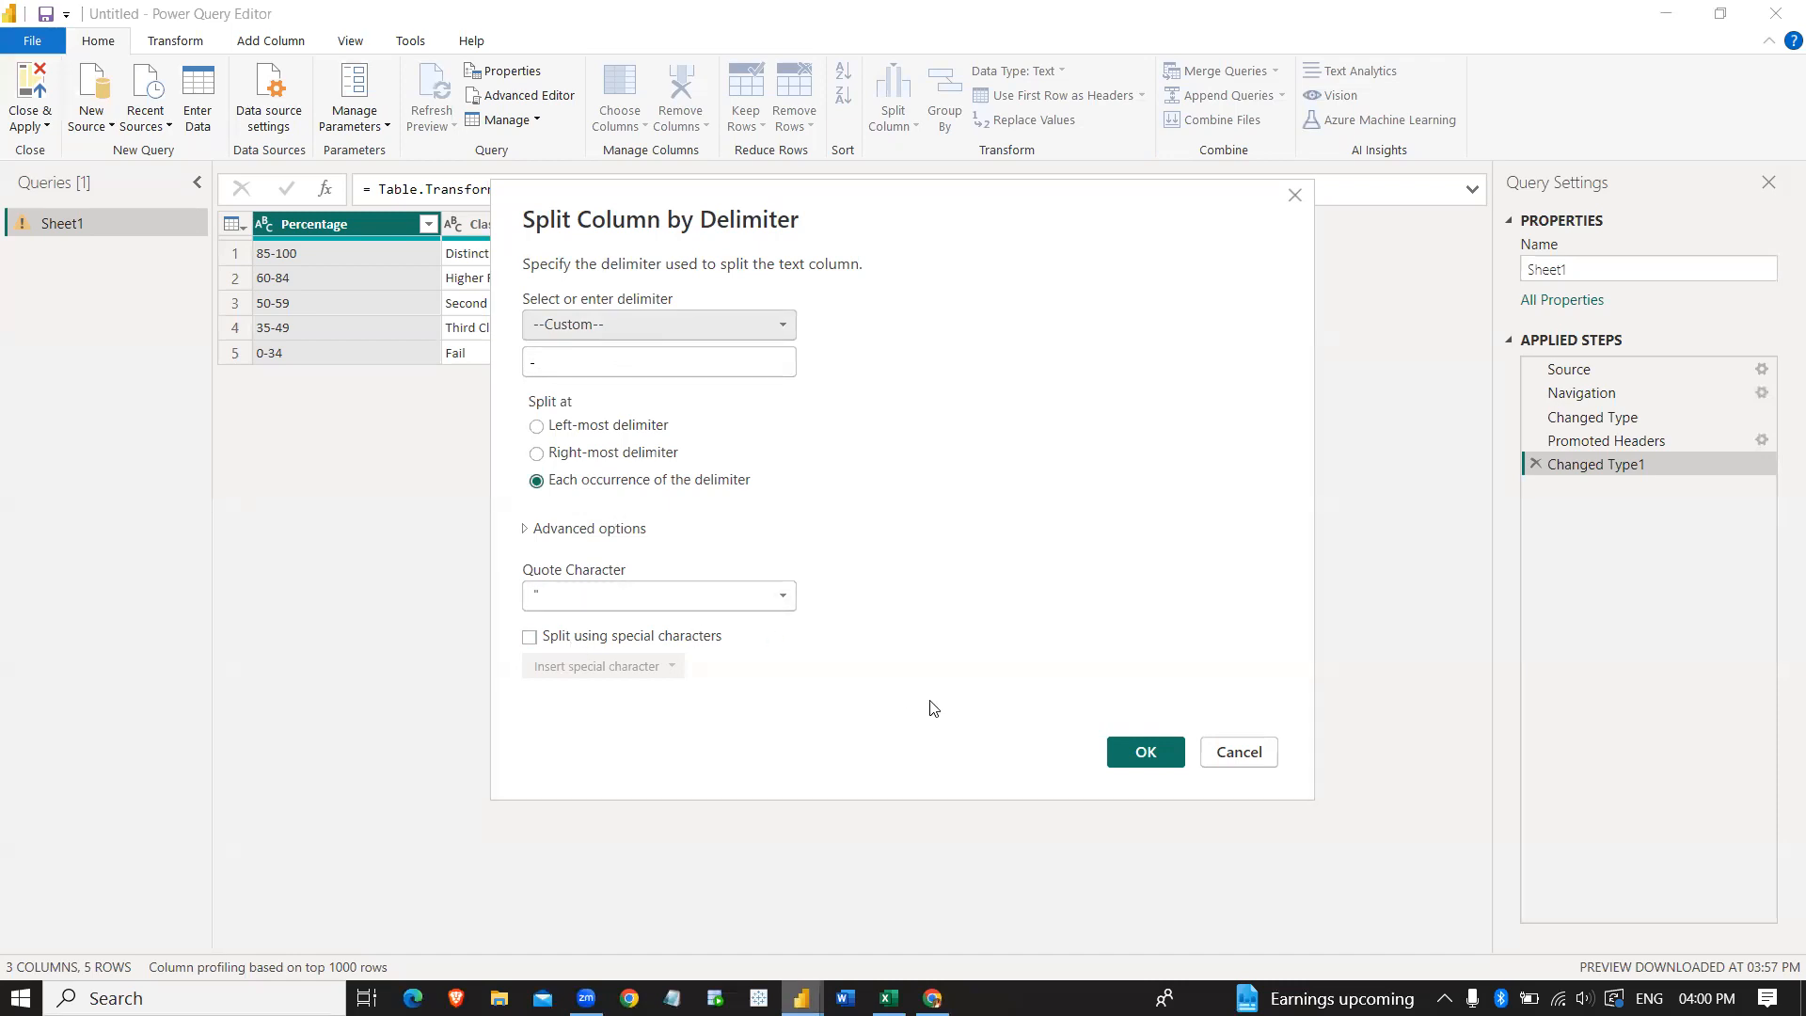
click(1144, 752)
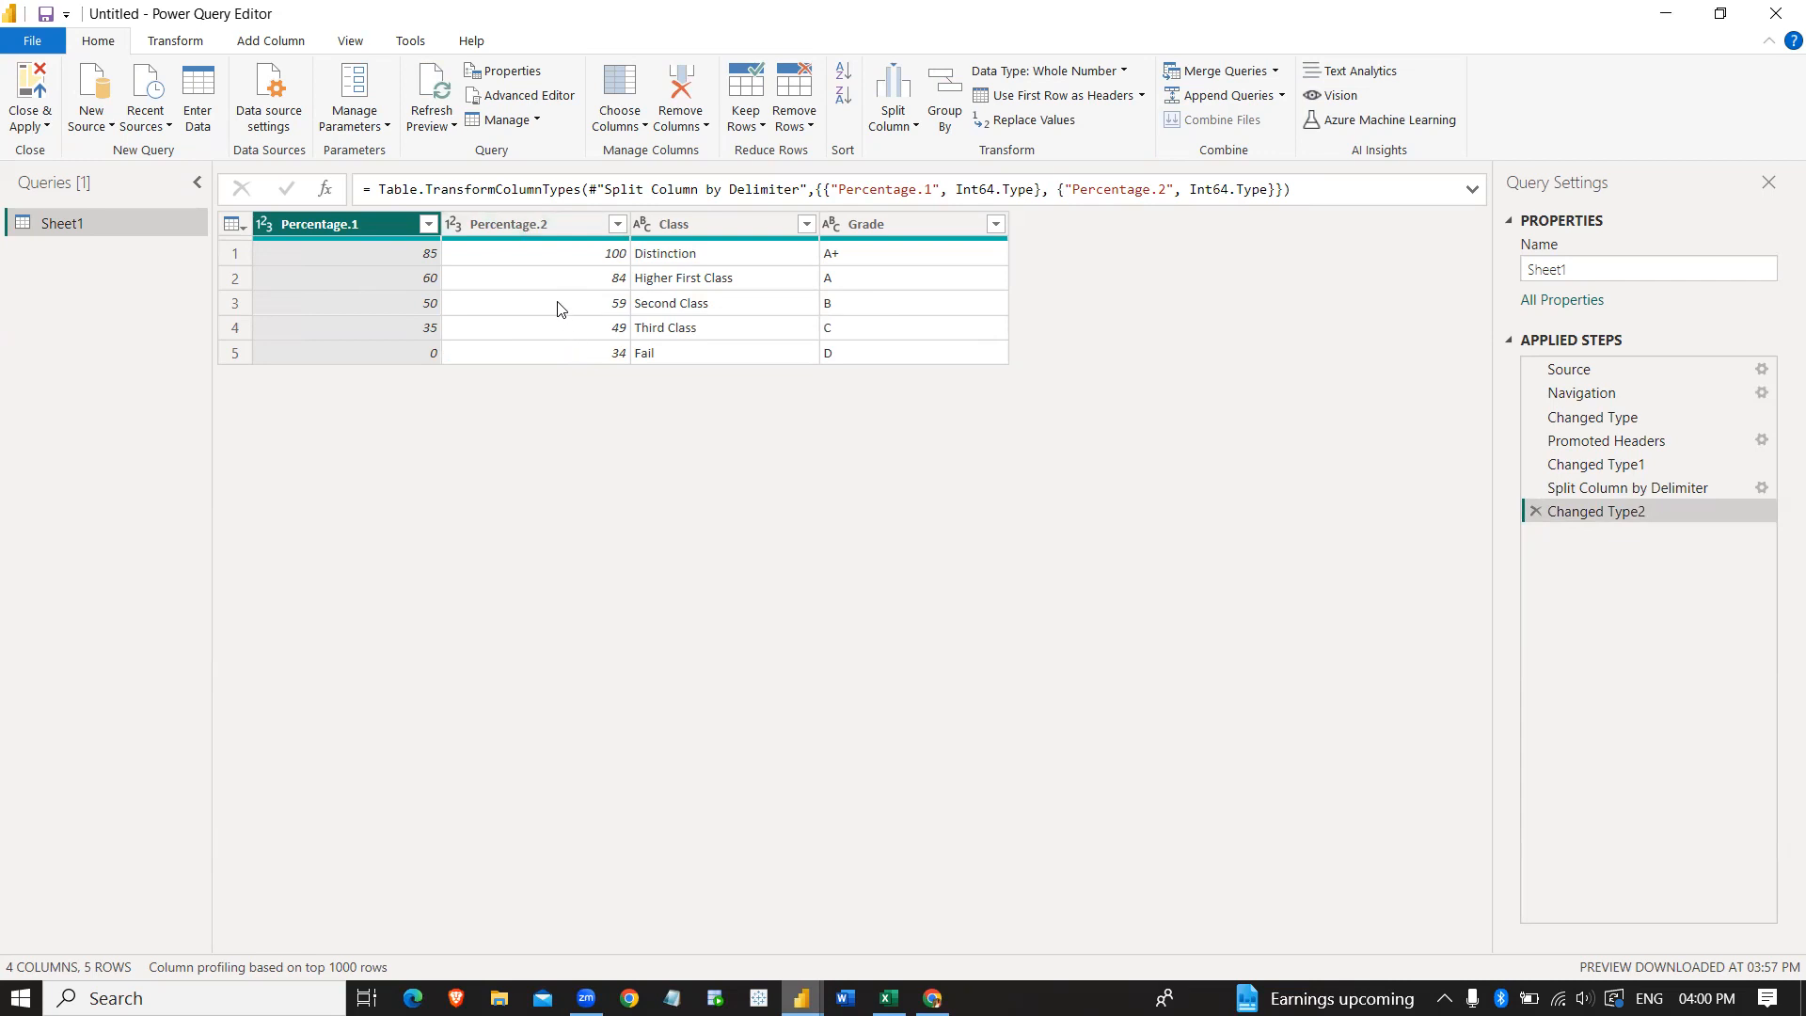
Start a new custom column and name it Percentage Range.
click(272, 40)
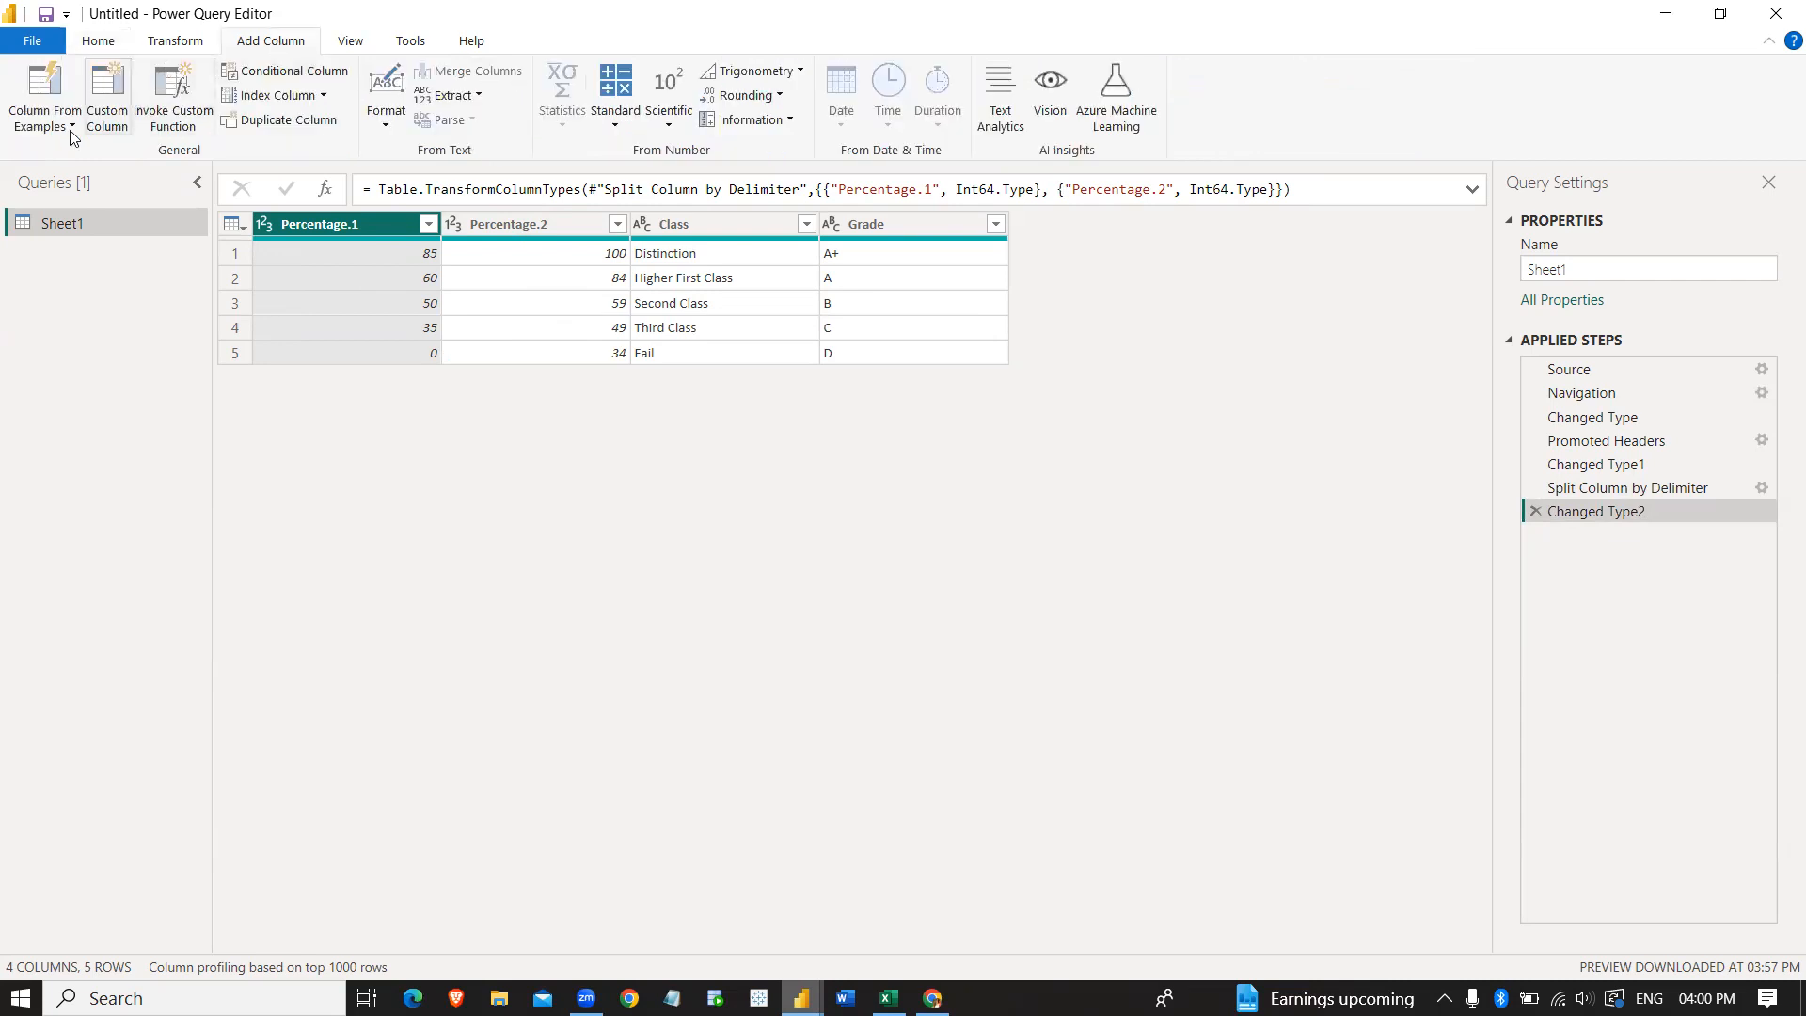
click(105, 96)
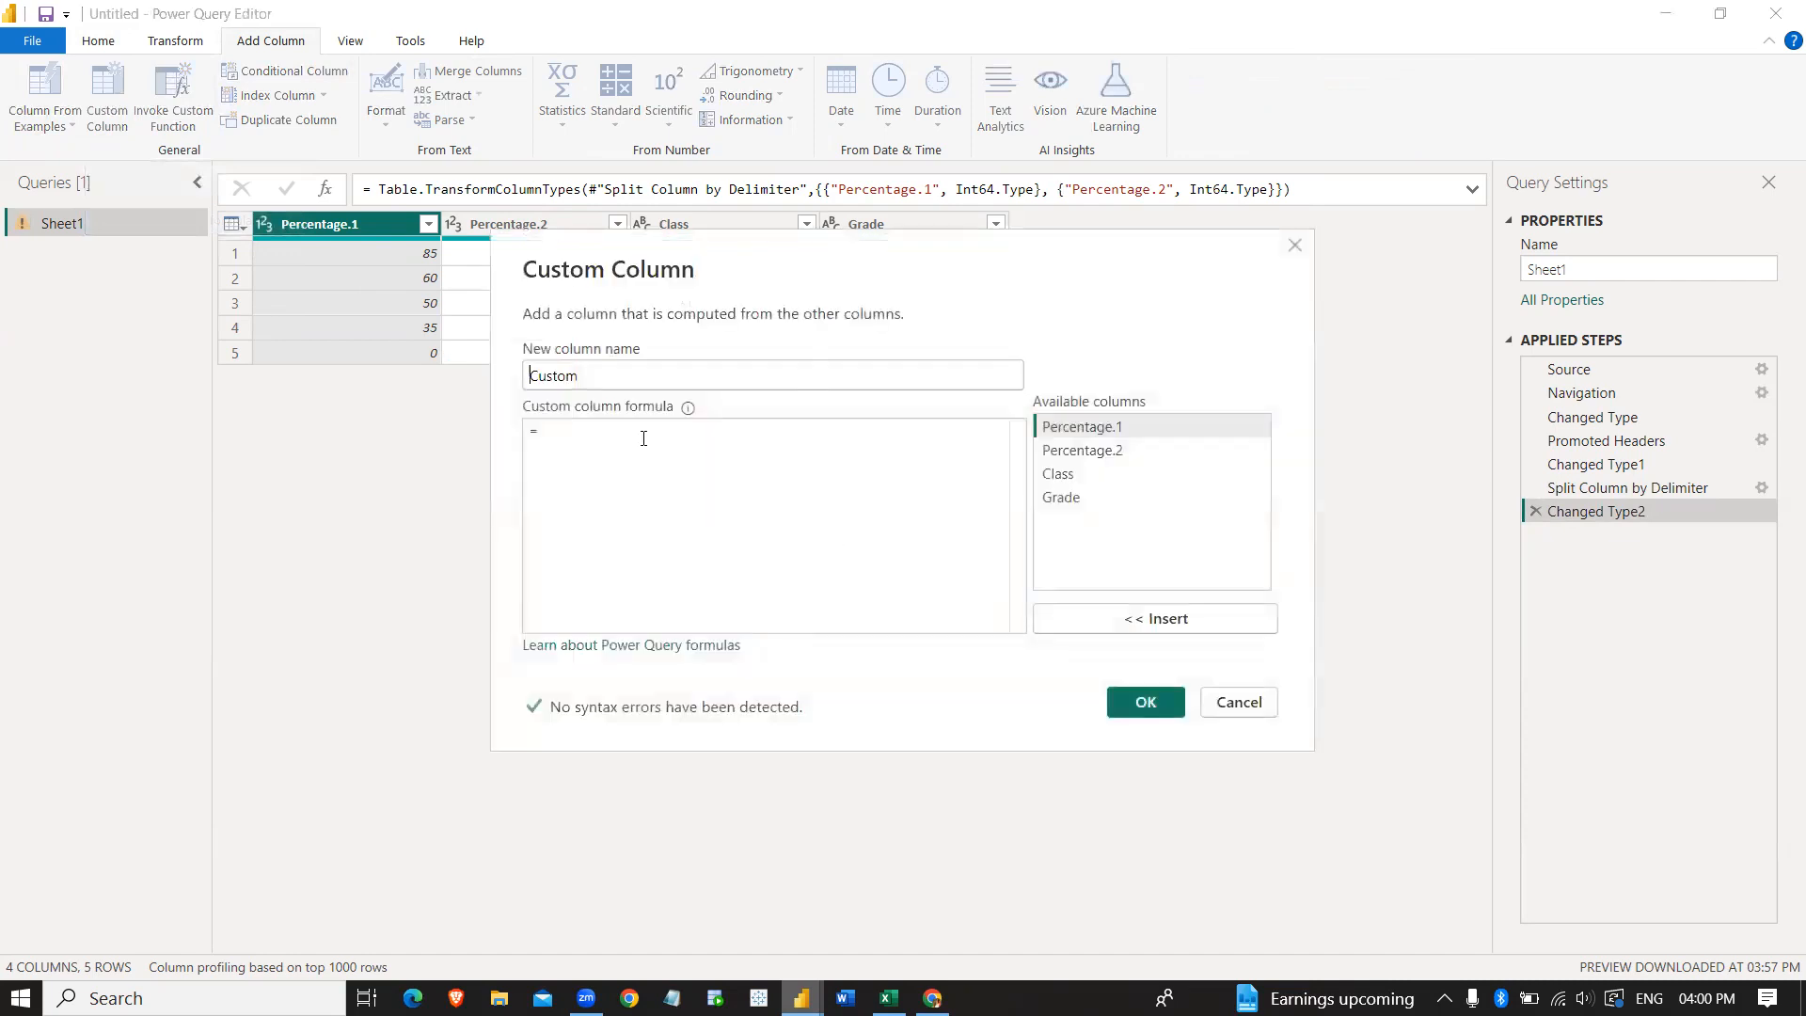
double_click(551, 376)
text(Ra)
key(BackSpace)
key(BackSpace)
key(BackSpace)
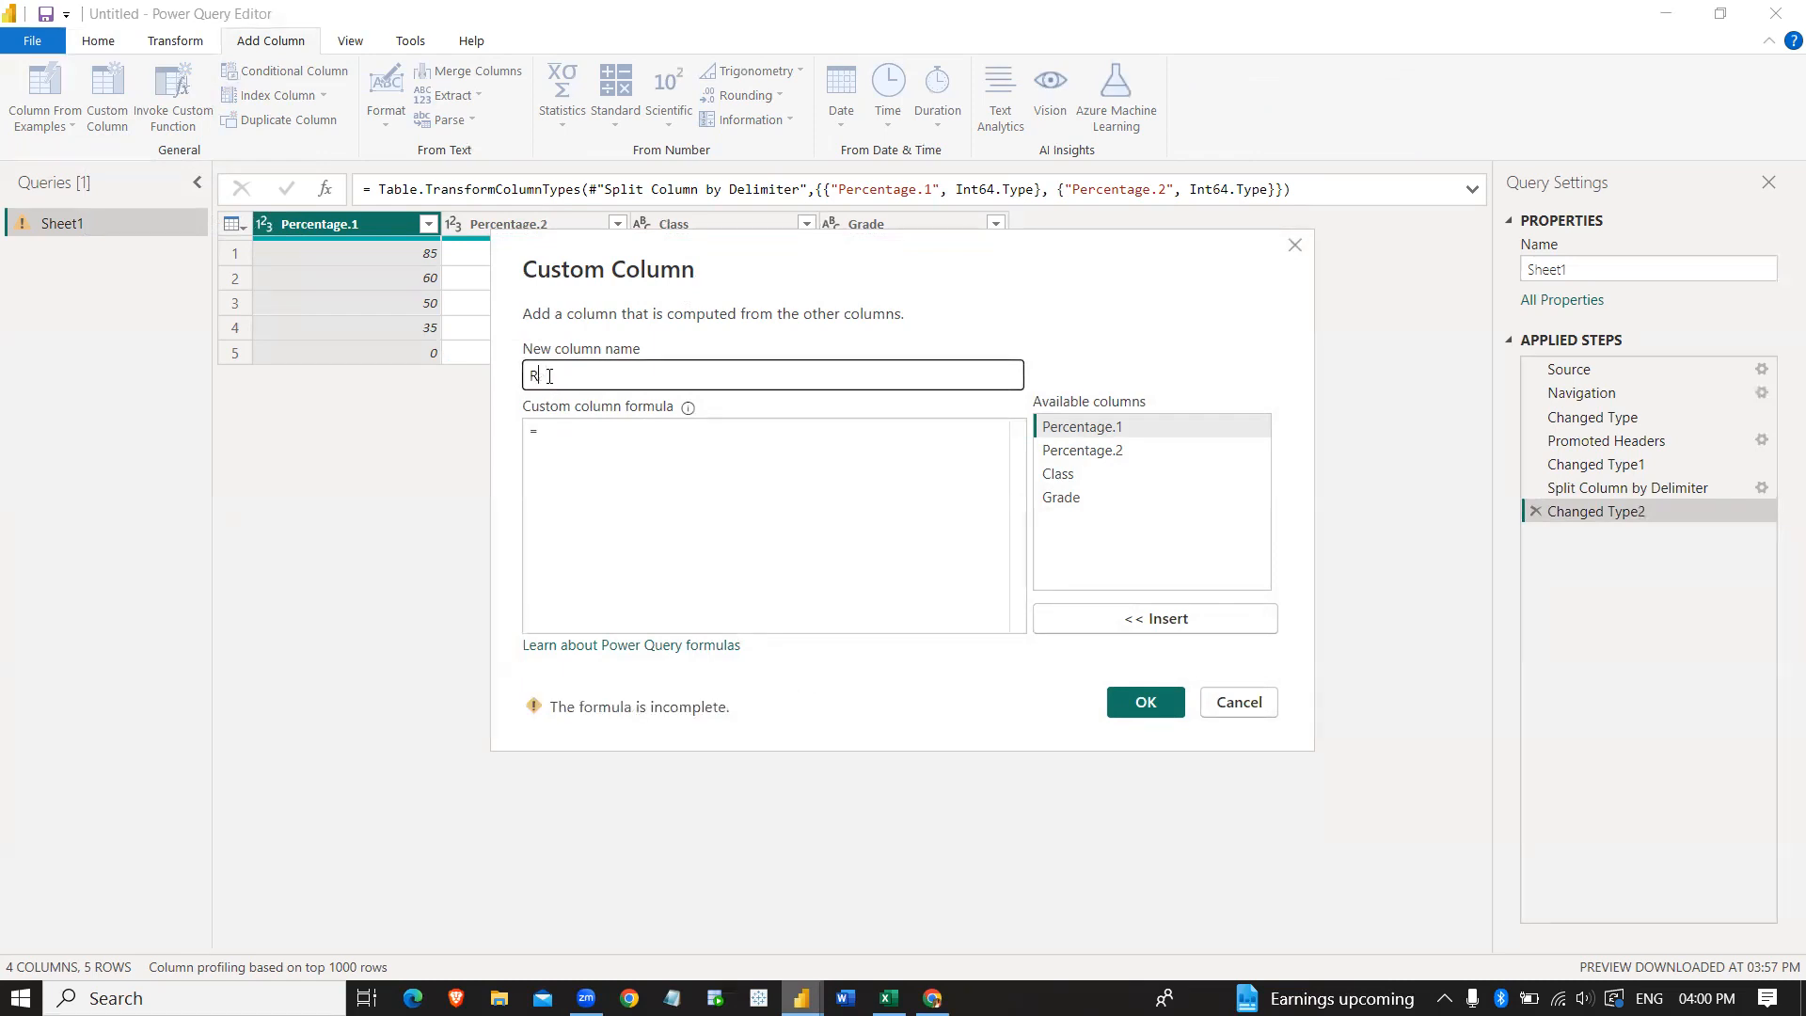
text(Percentage Range)
Give the custom column the formula {[Percentage.1]..[Percentage.2]} and add it to the table.
click(551, 434)
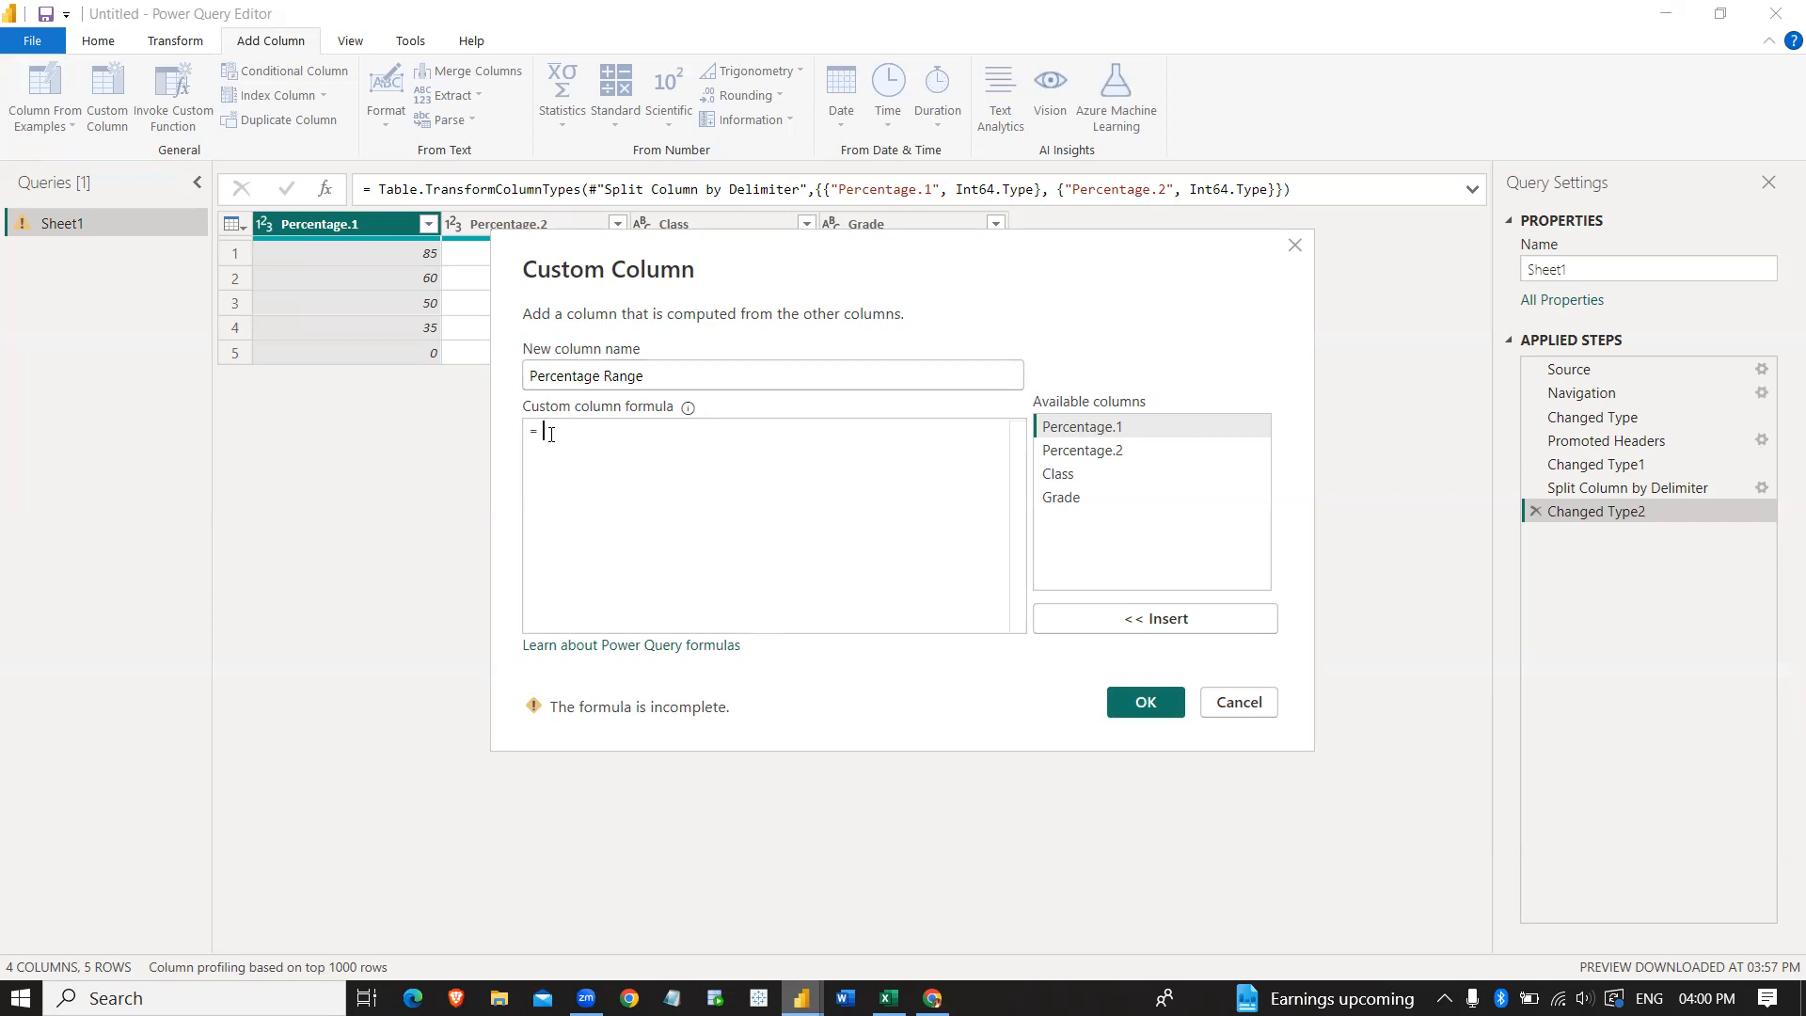
text({)
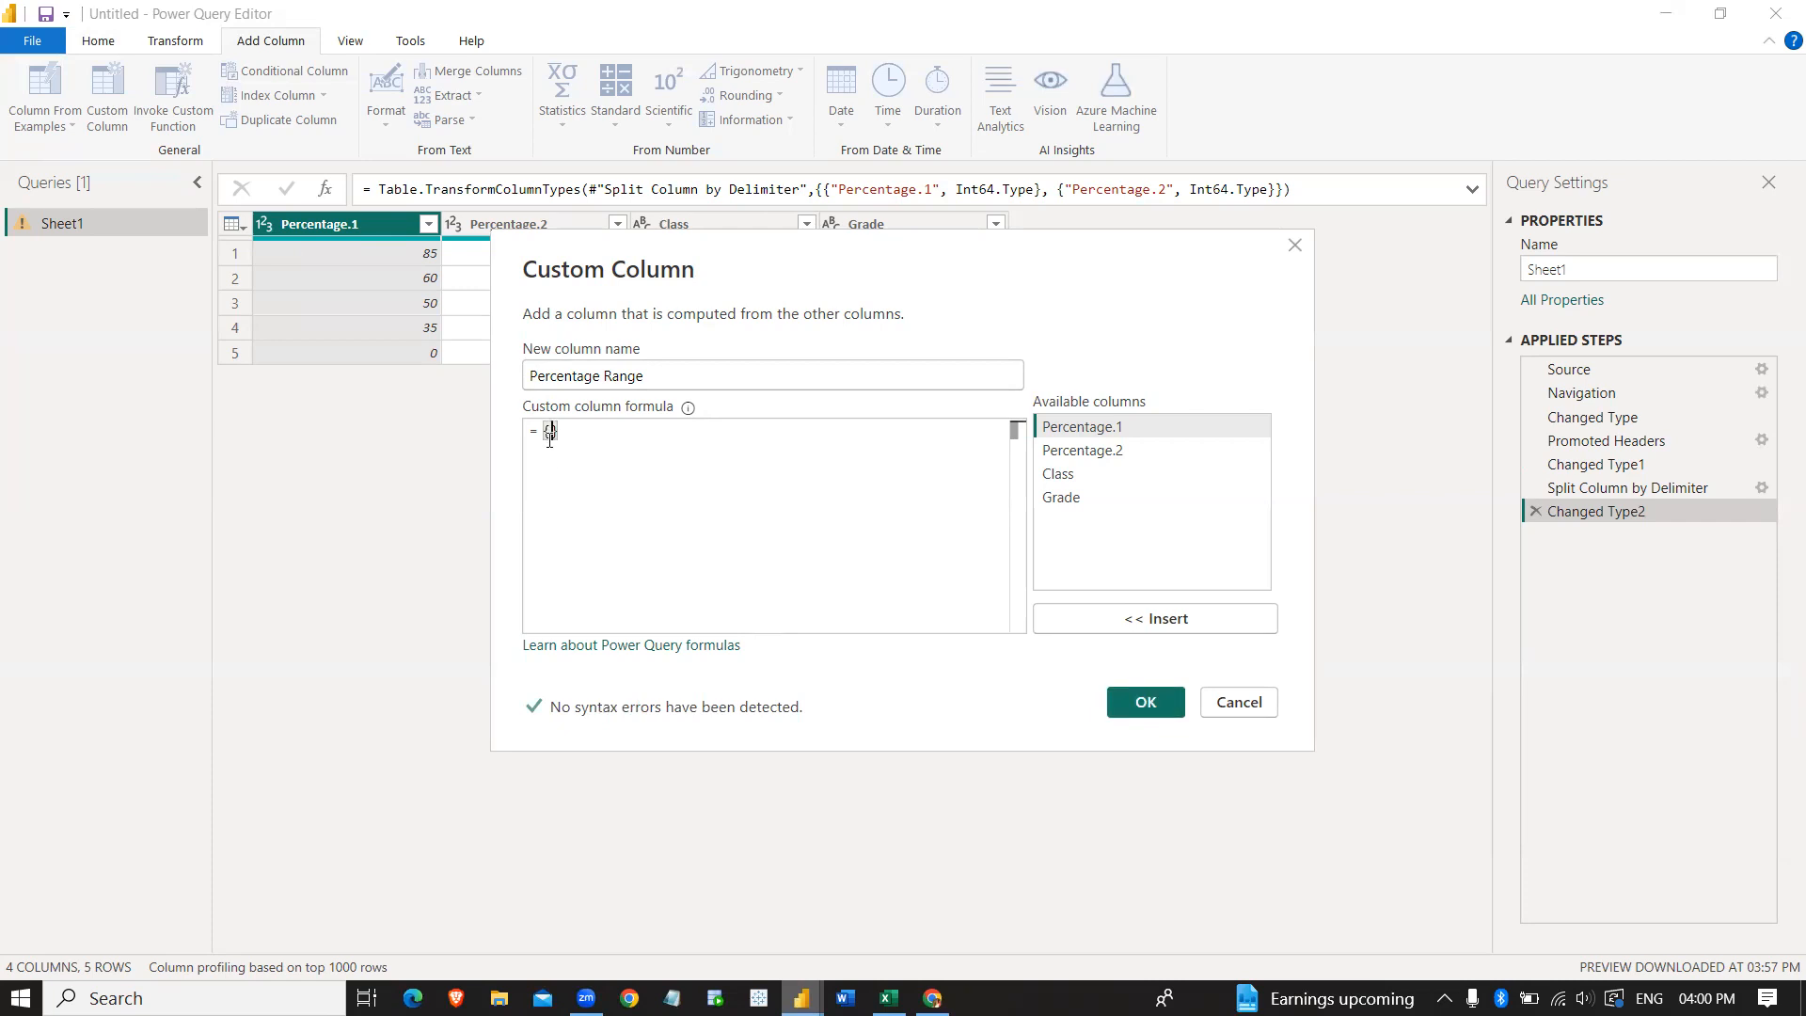
click(1113, 430)
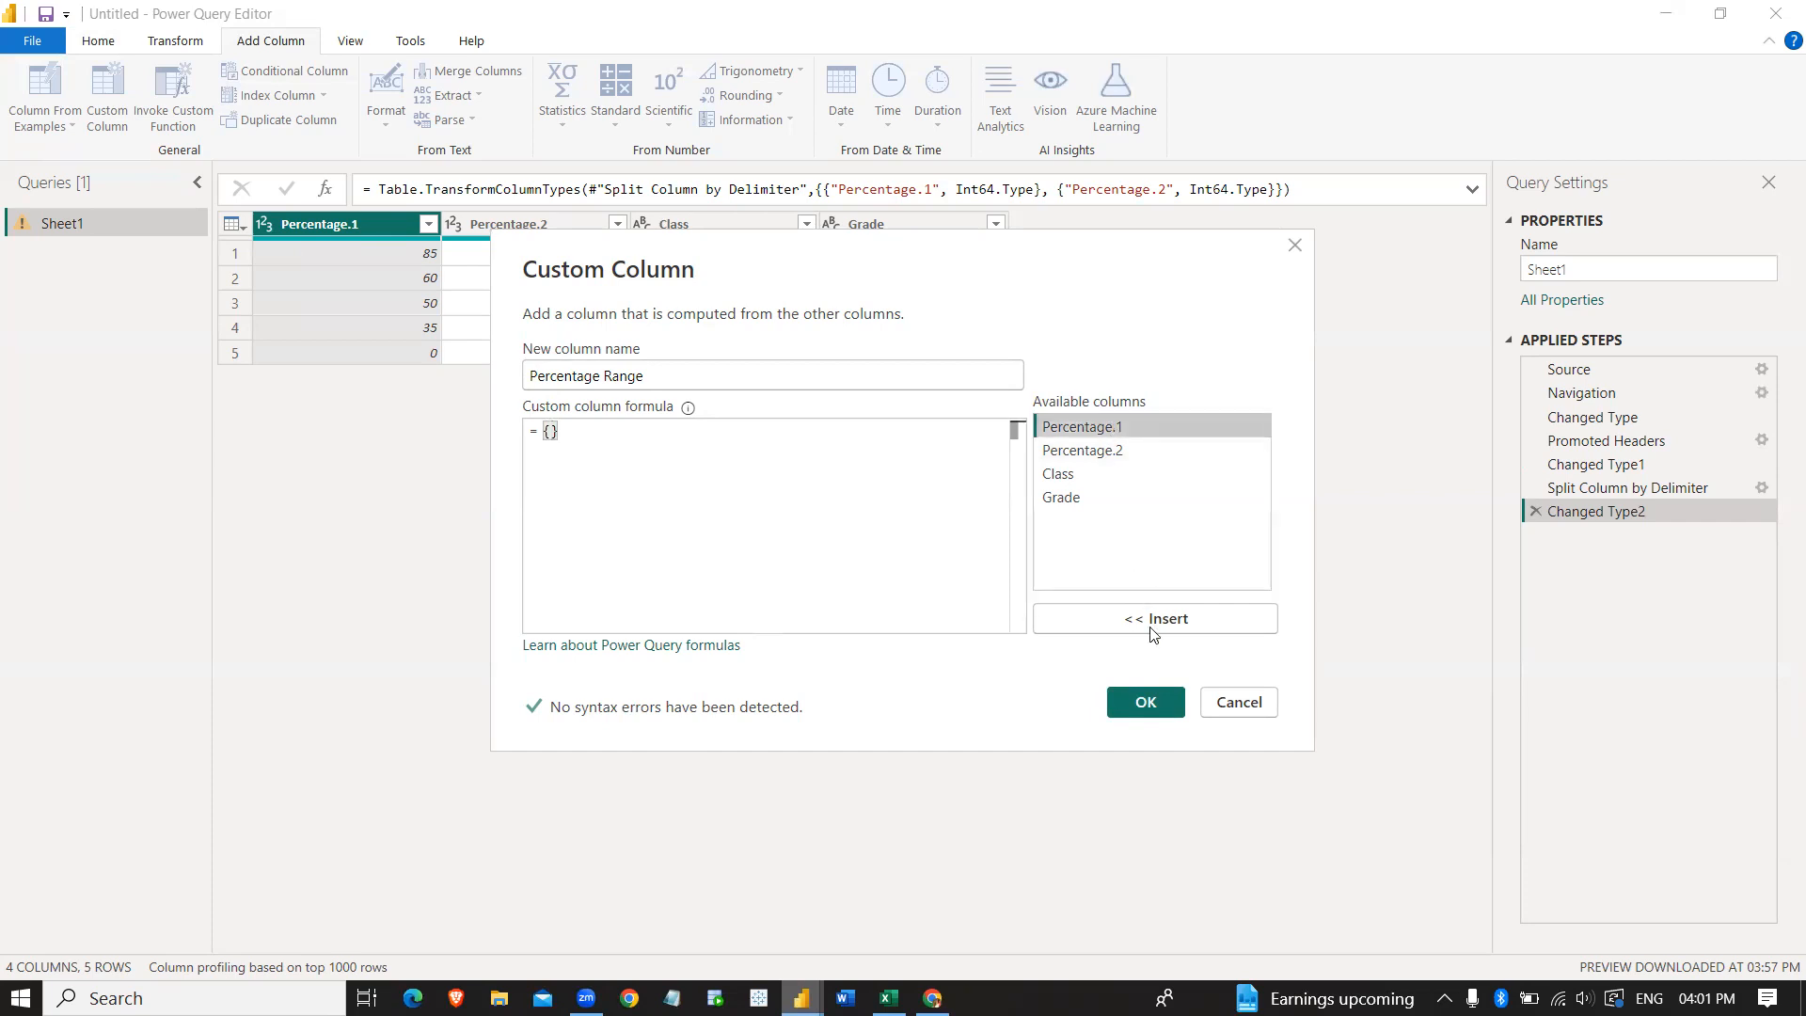
click(1148, 626)
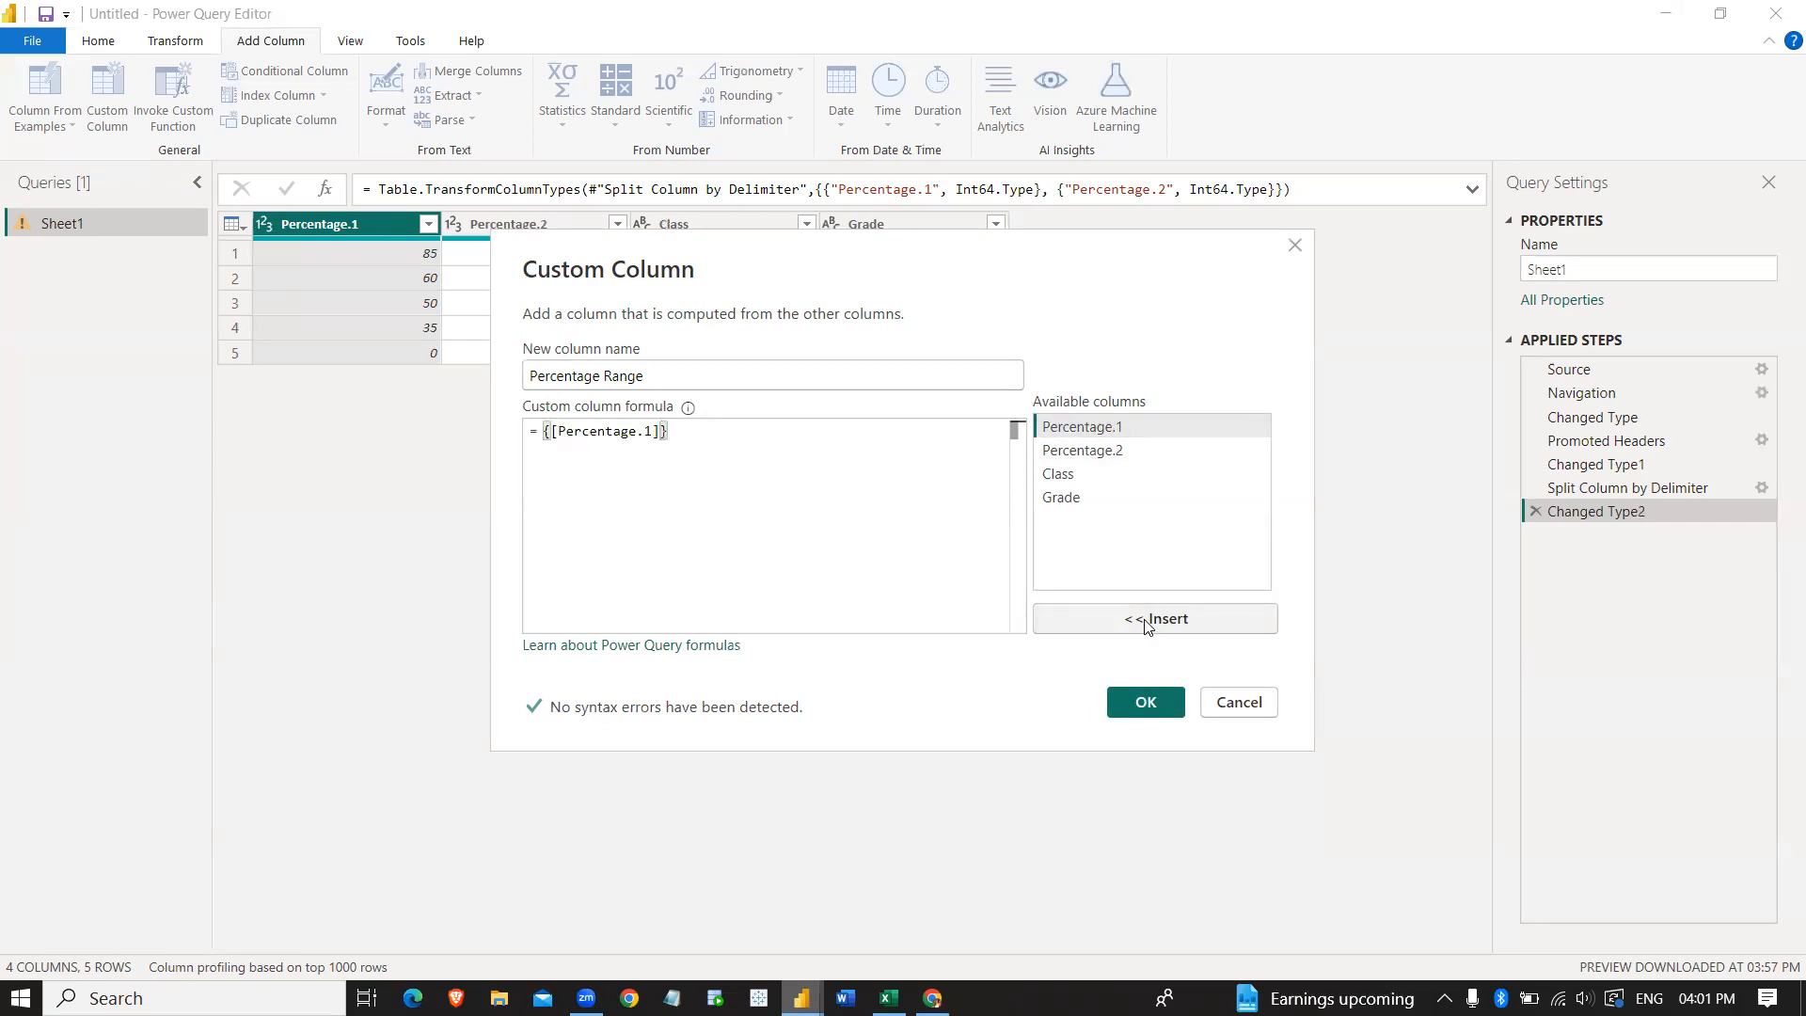
text(..)
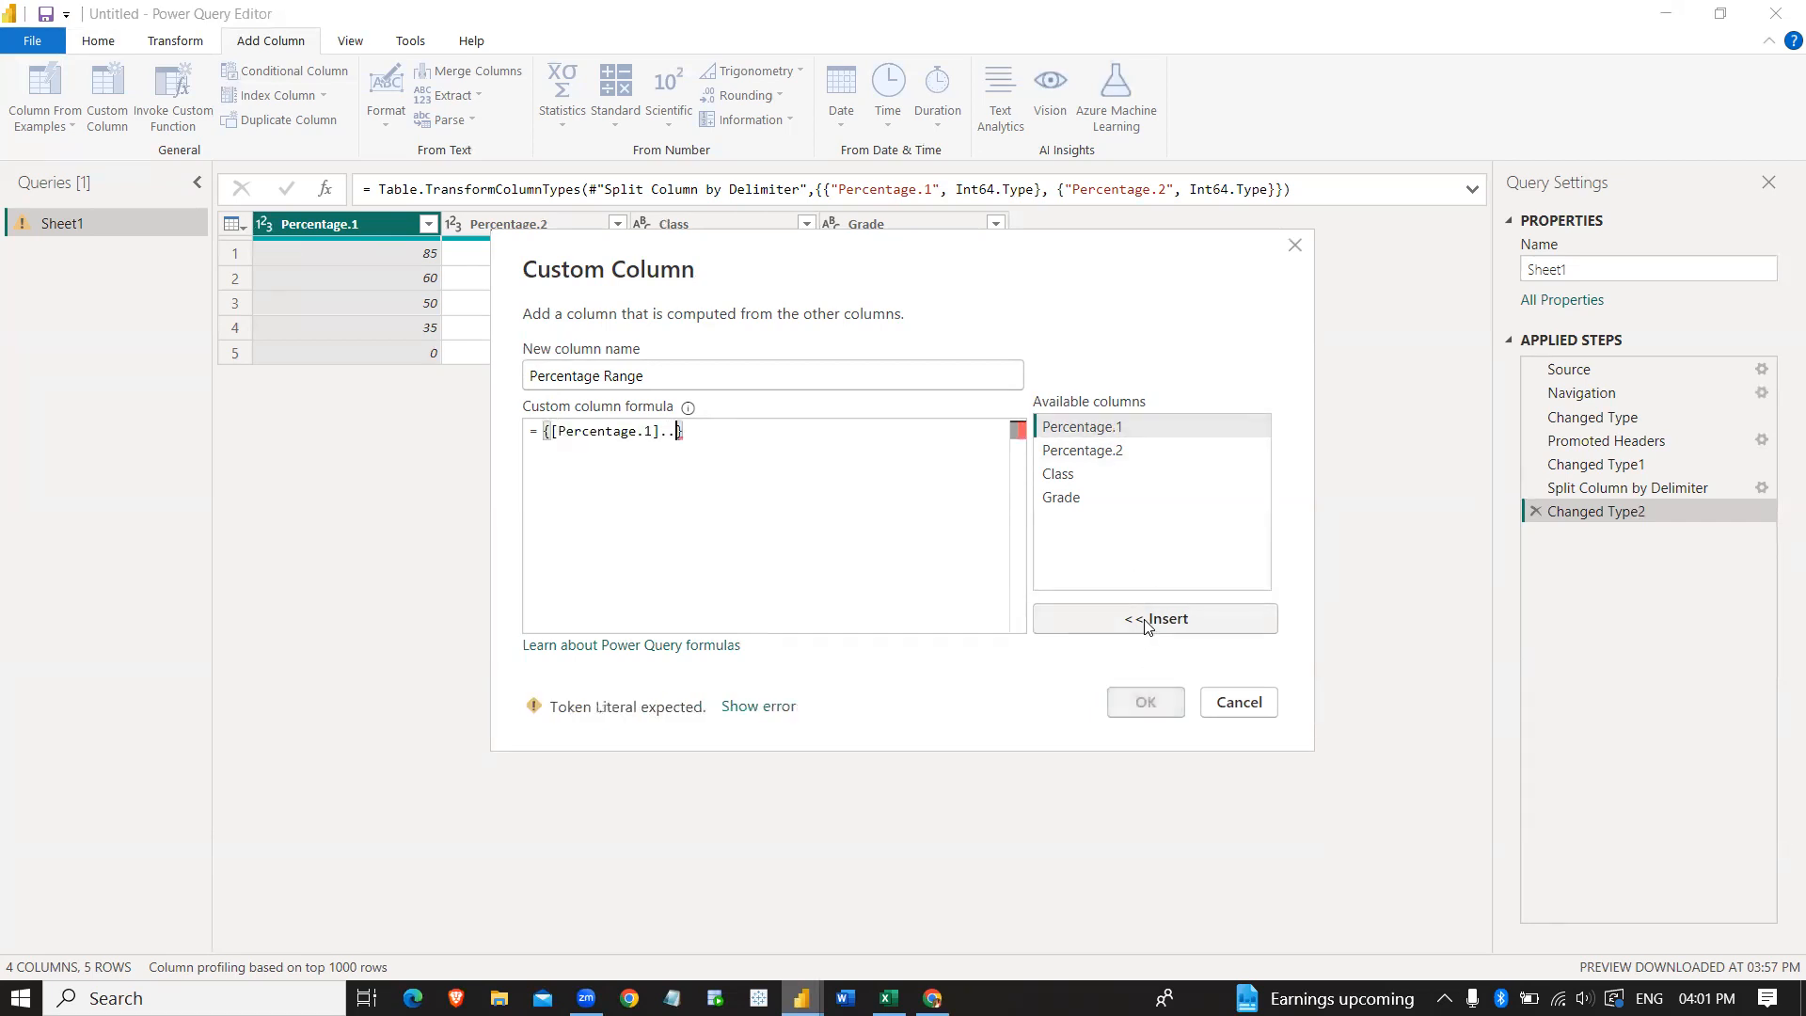
click(1129, 458)
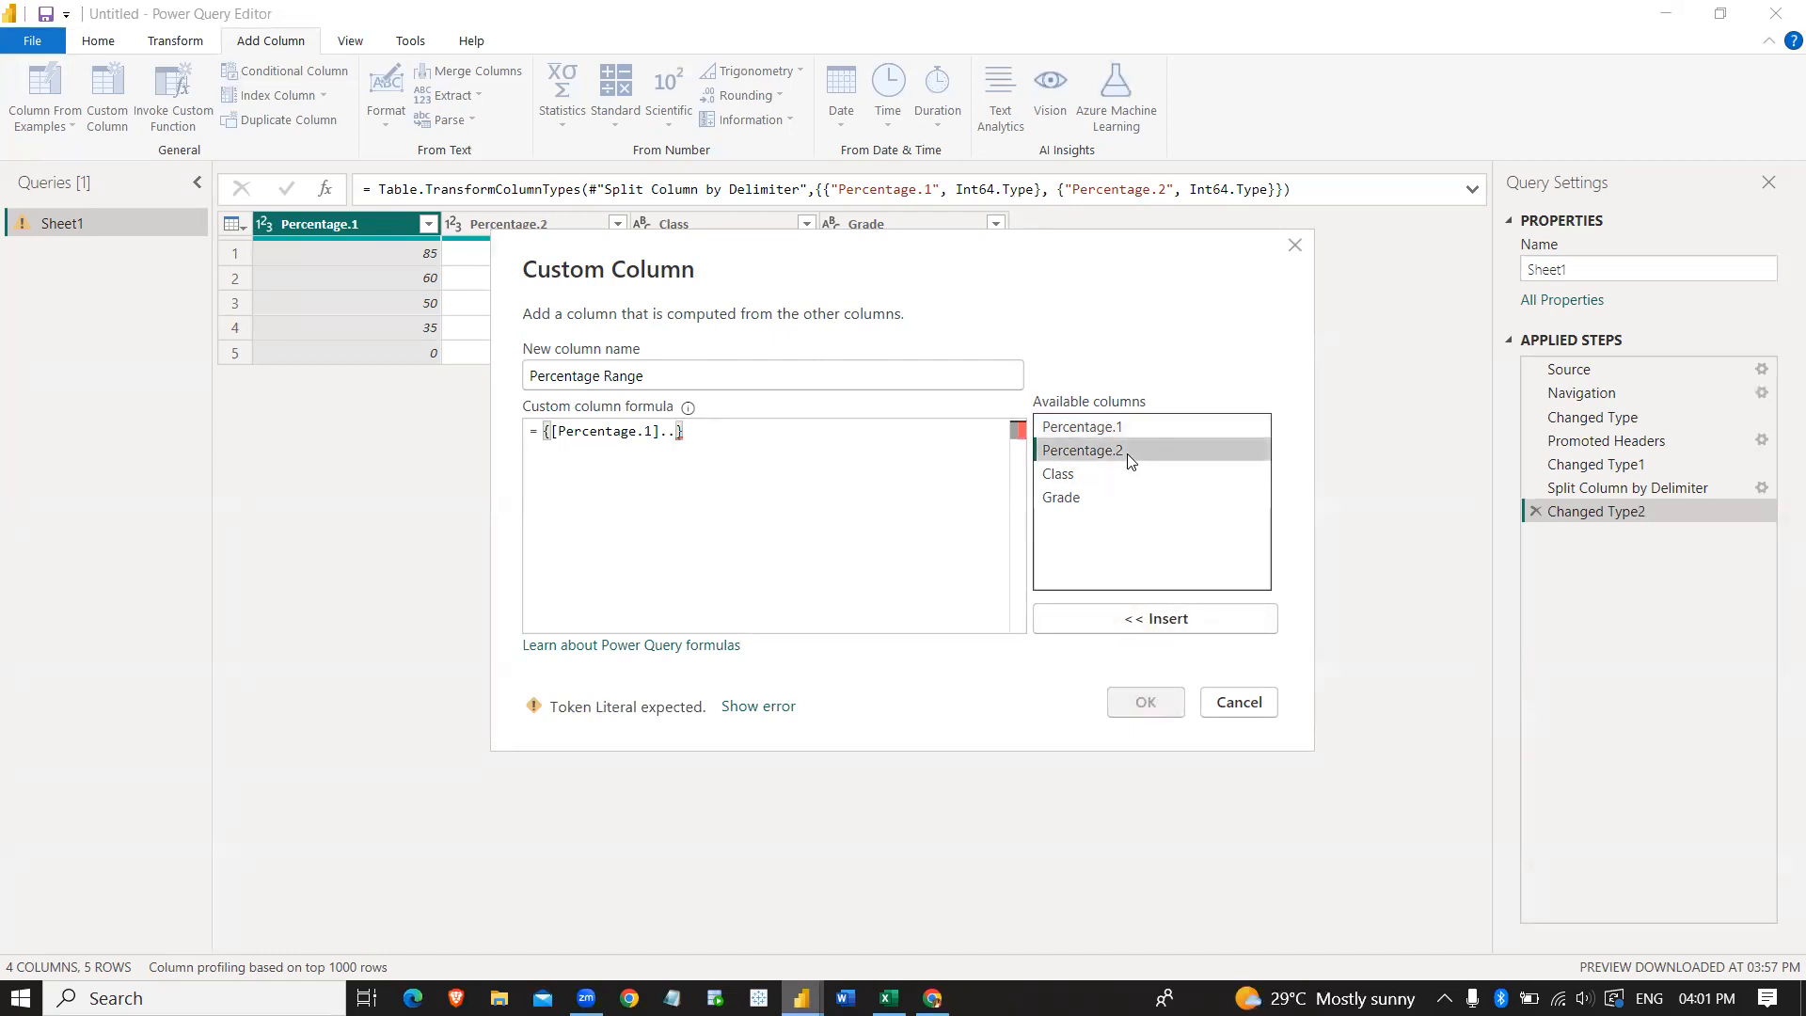
click(1147, 624)
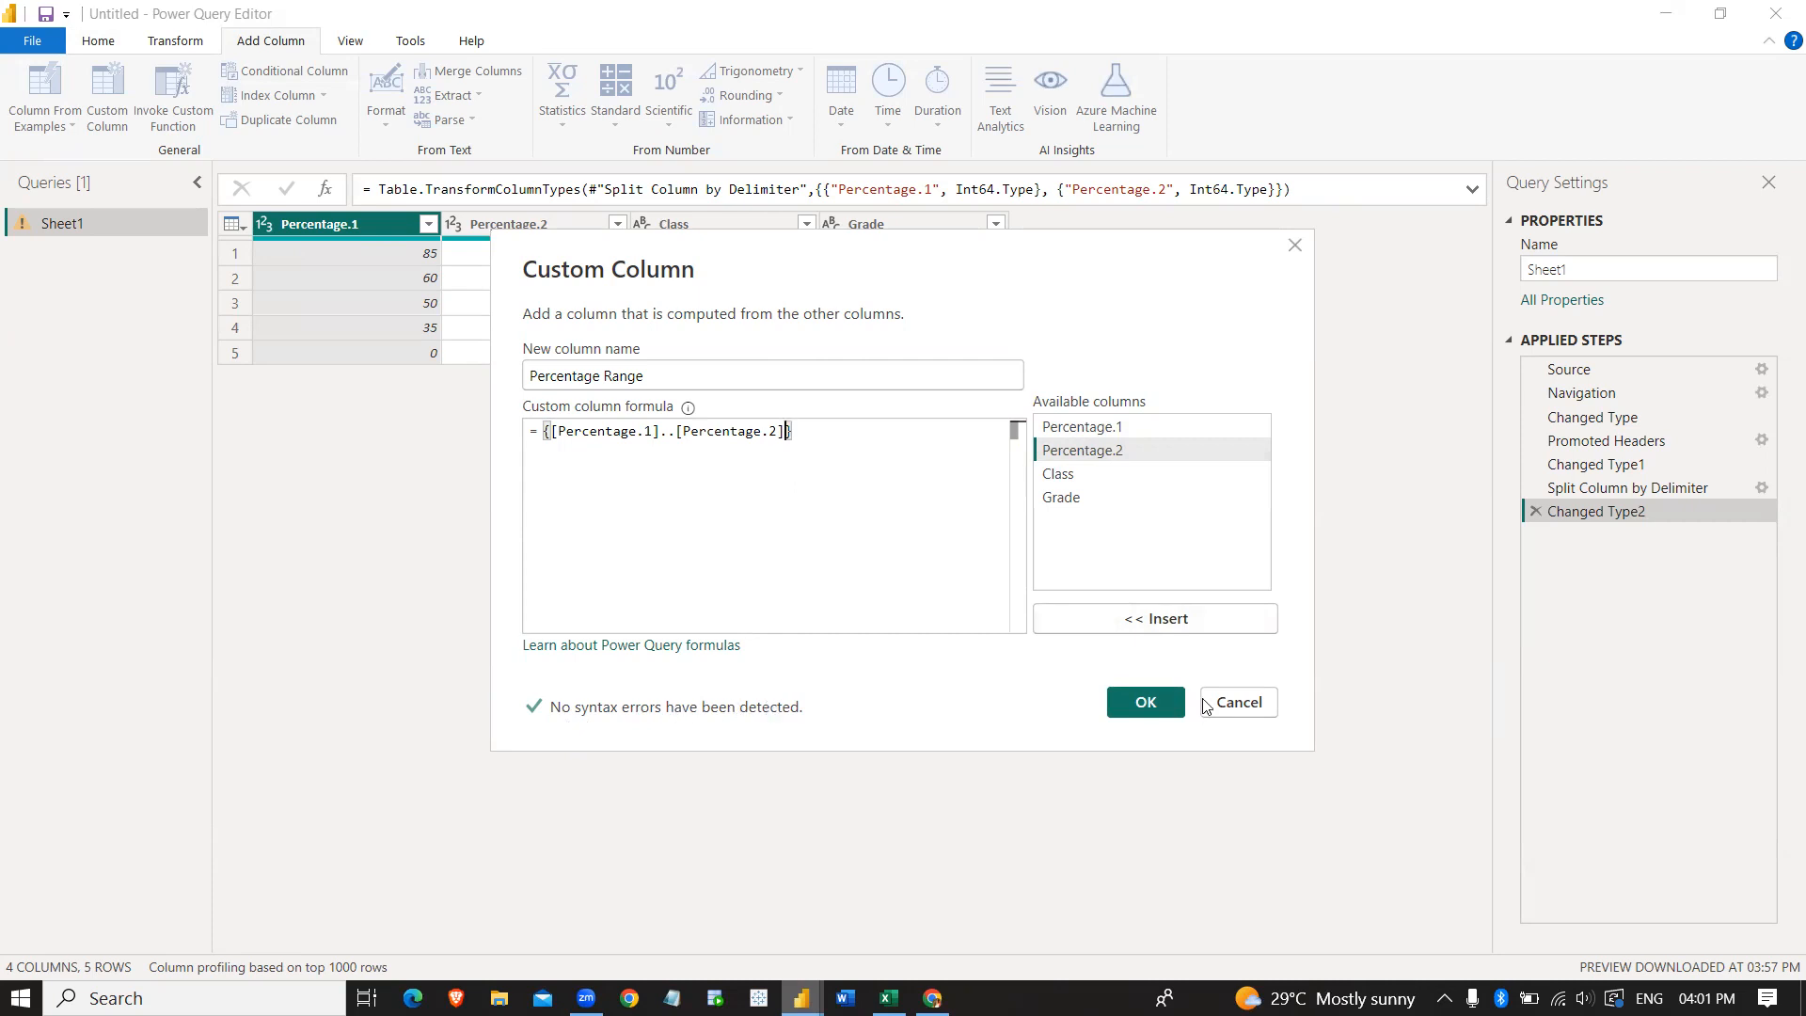
click(1144, 706)
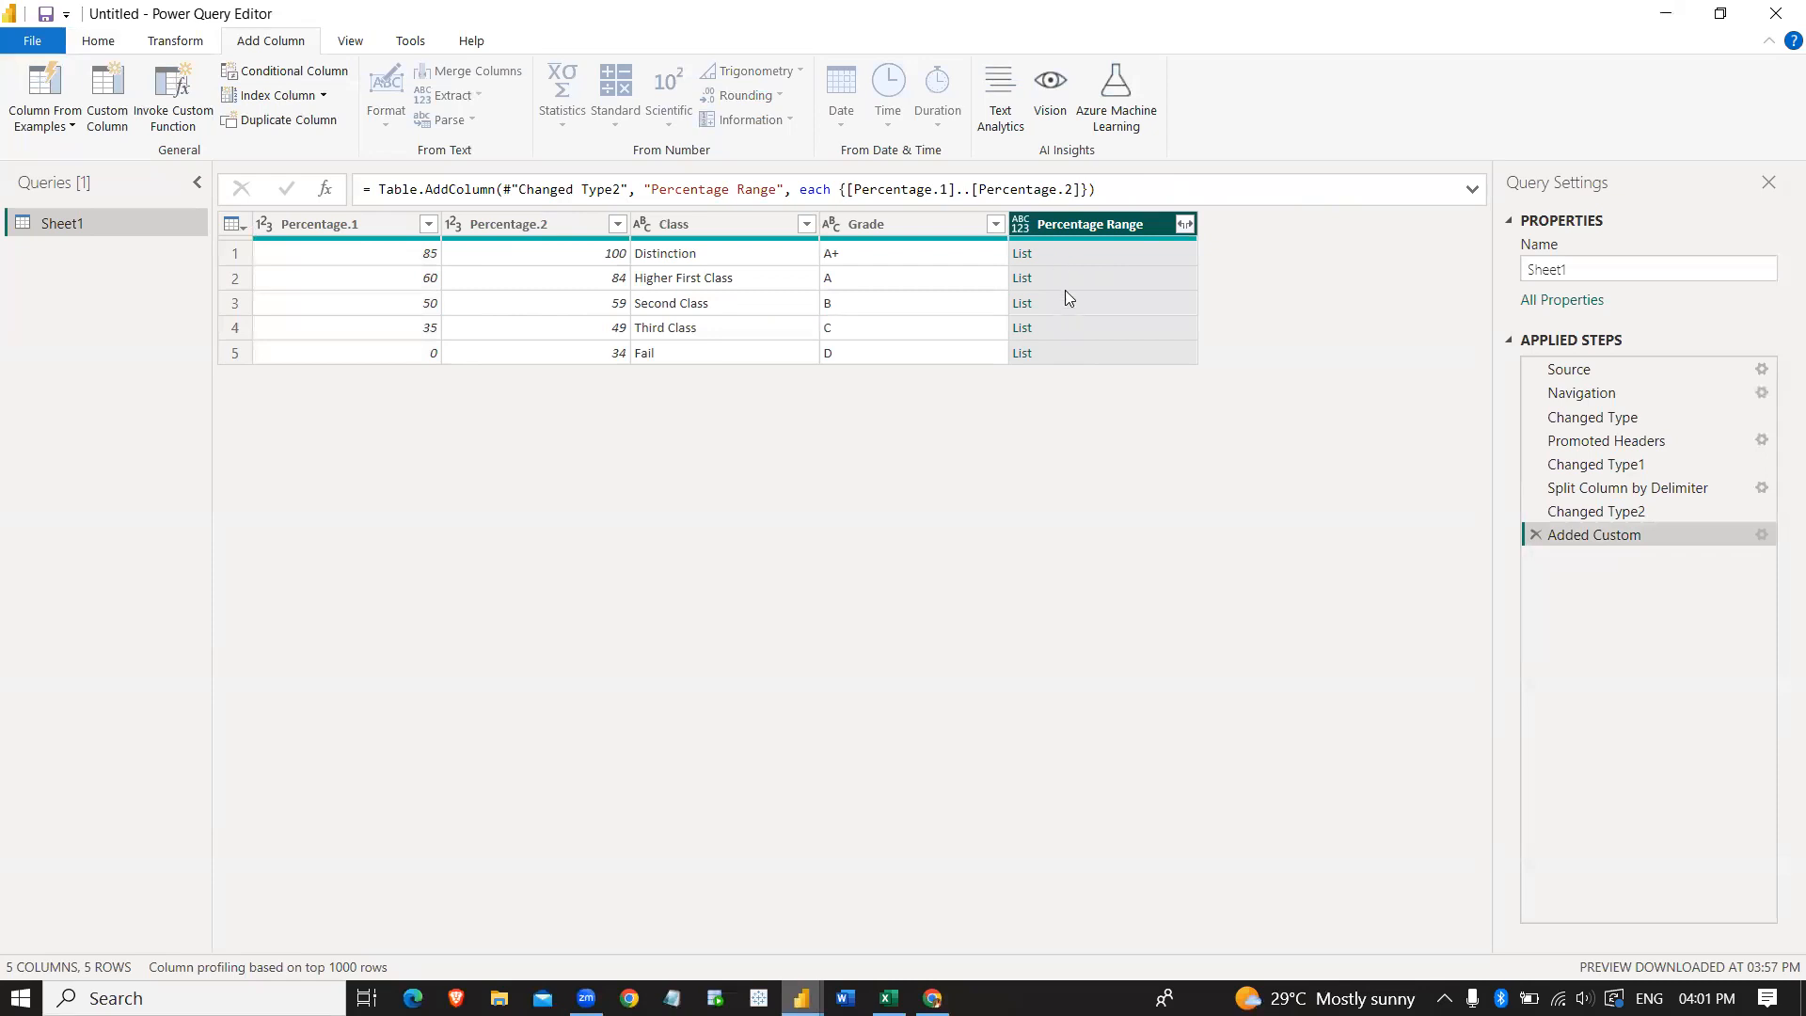
Expand the lists in the Percentage Range column to new rows and look through the expanded values.
click(1185, 224)
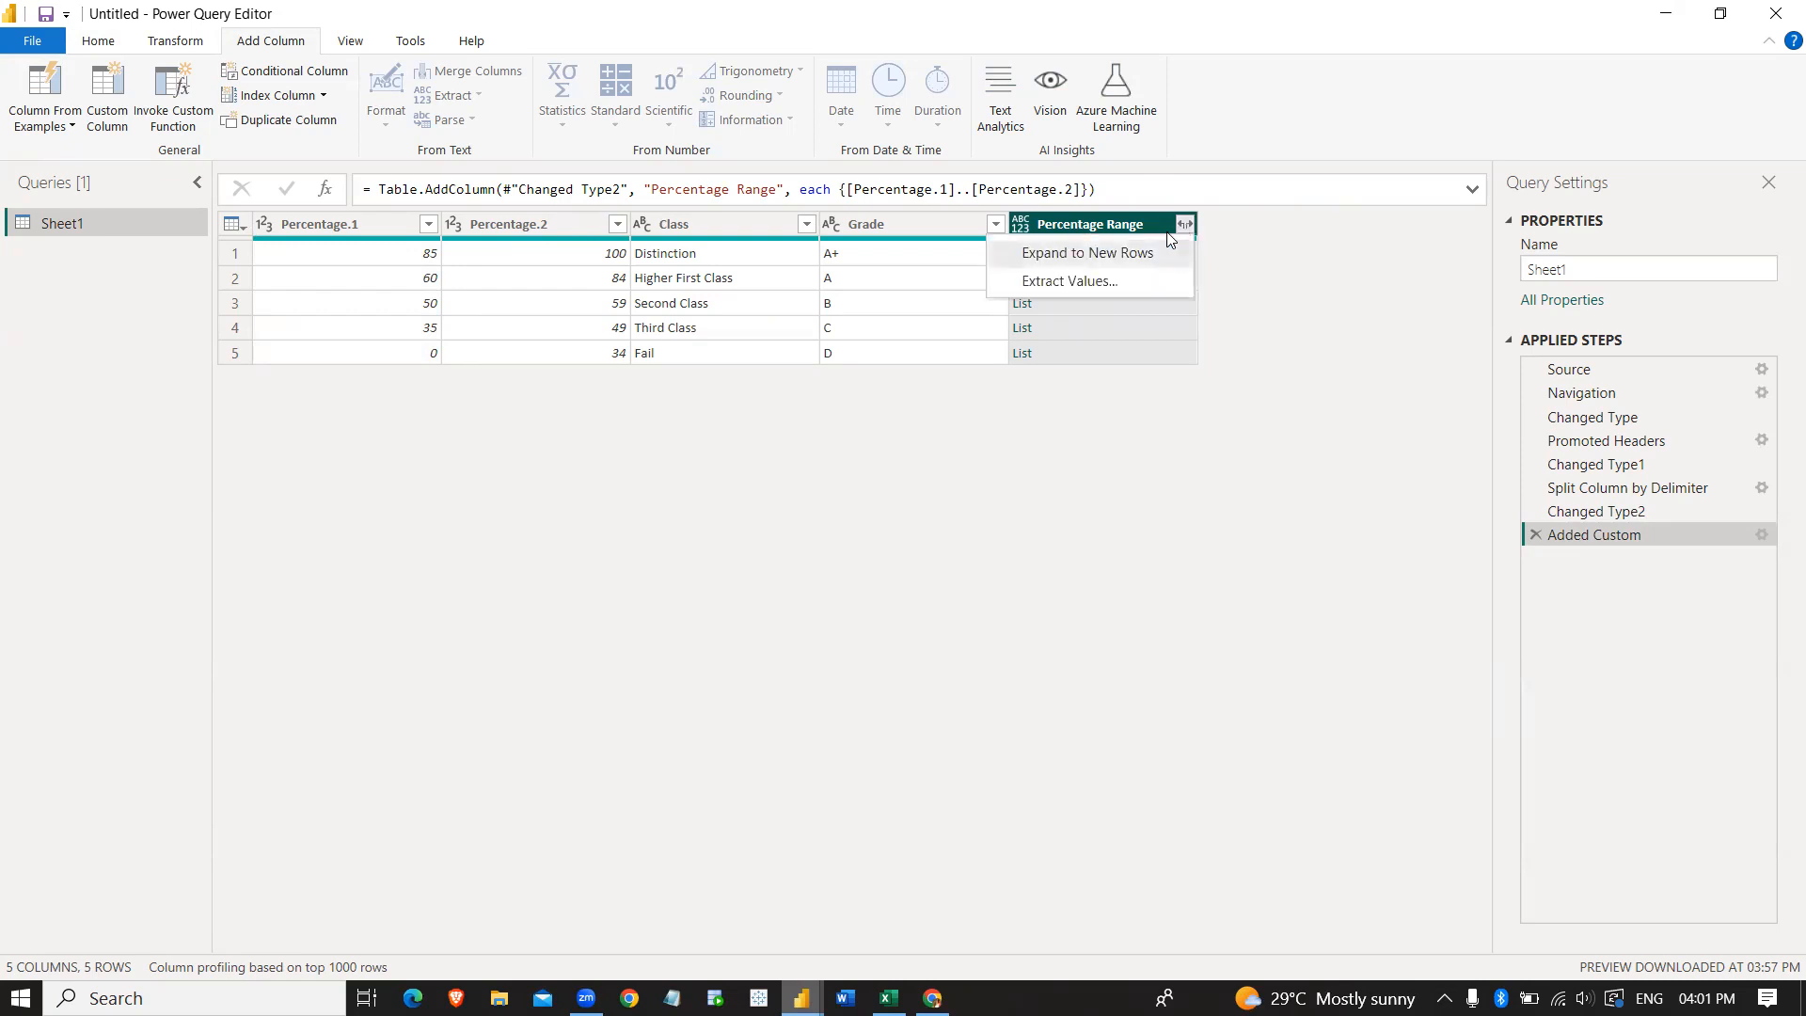
click(1122, 264)
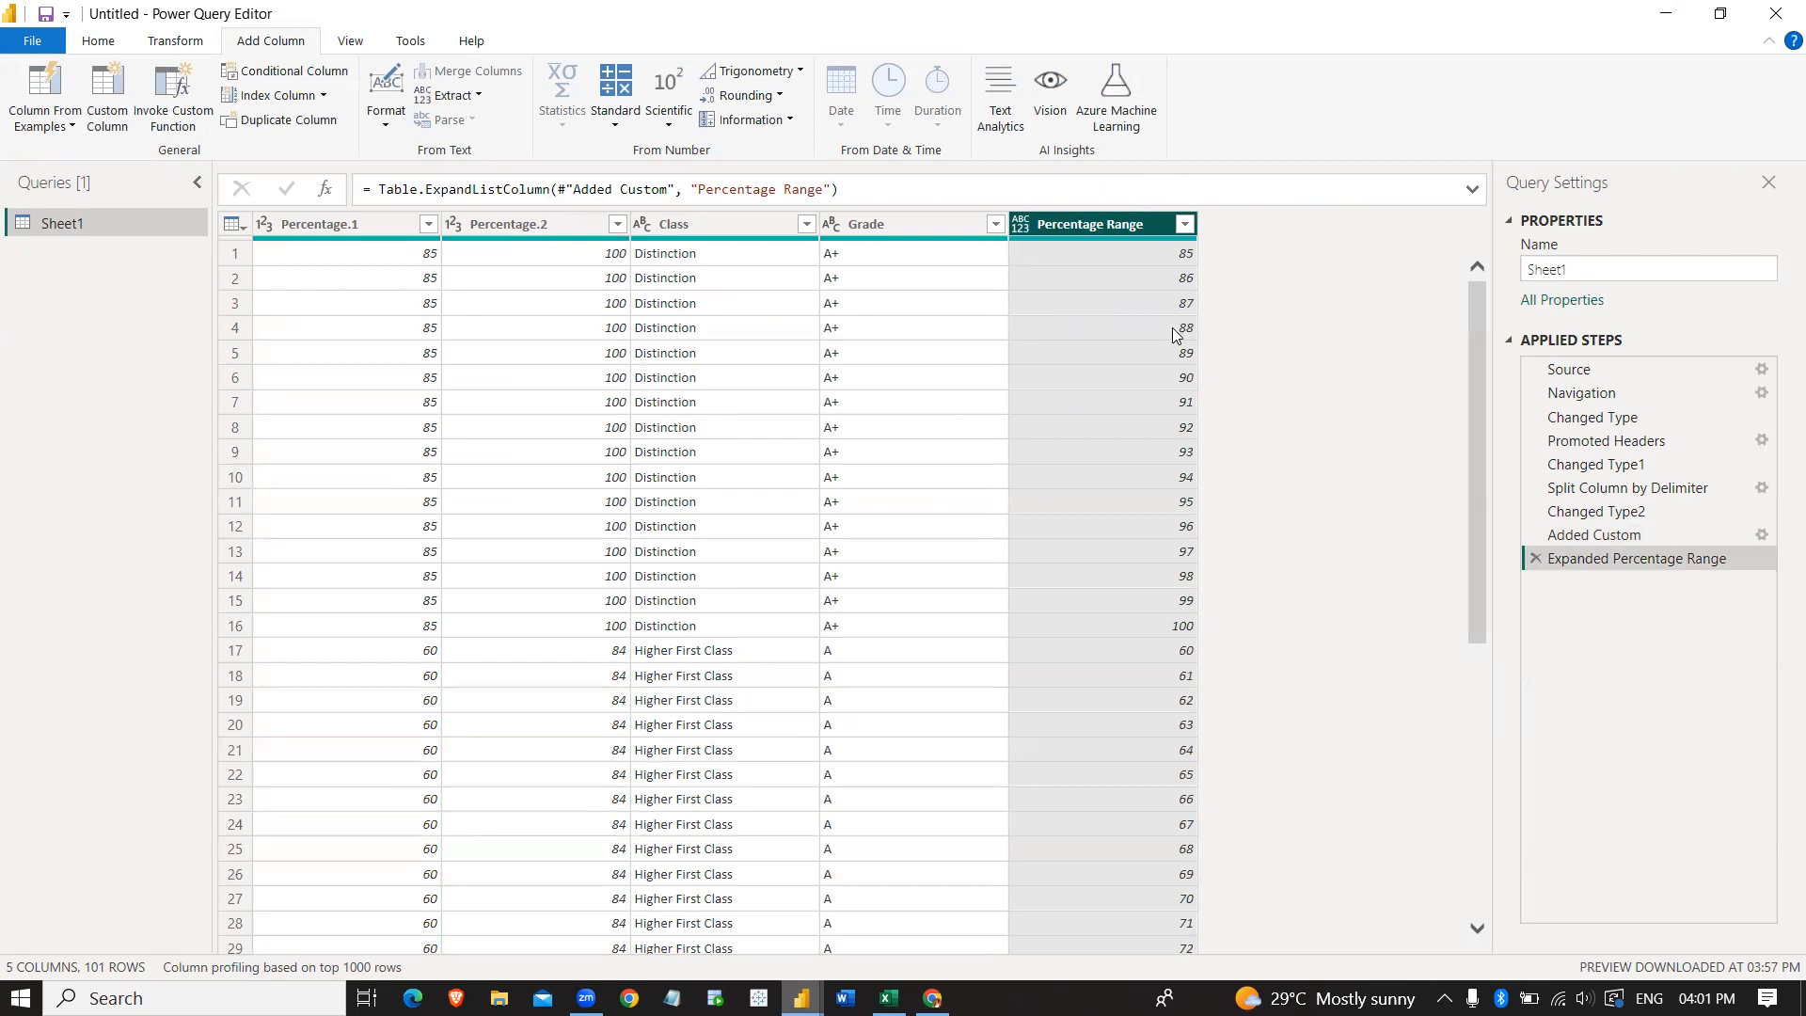
scroll(1184, 668, down, 6)
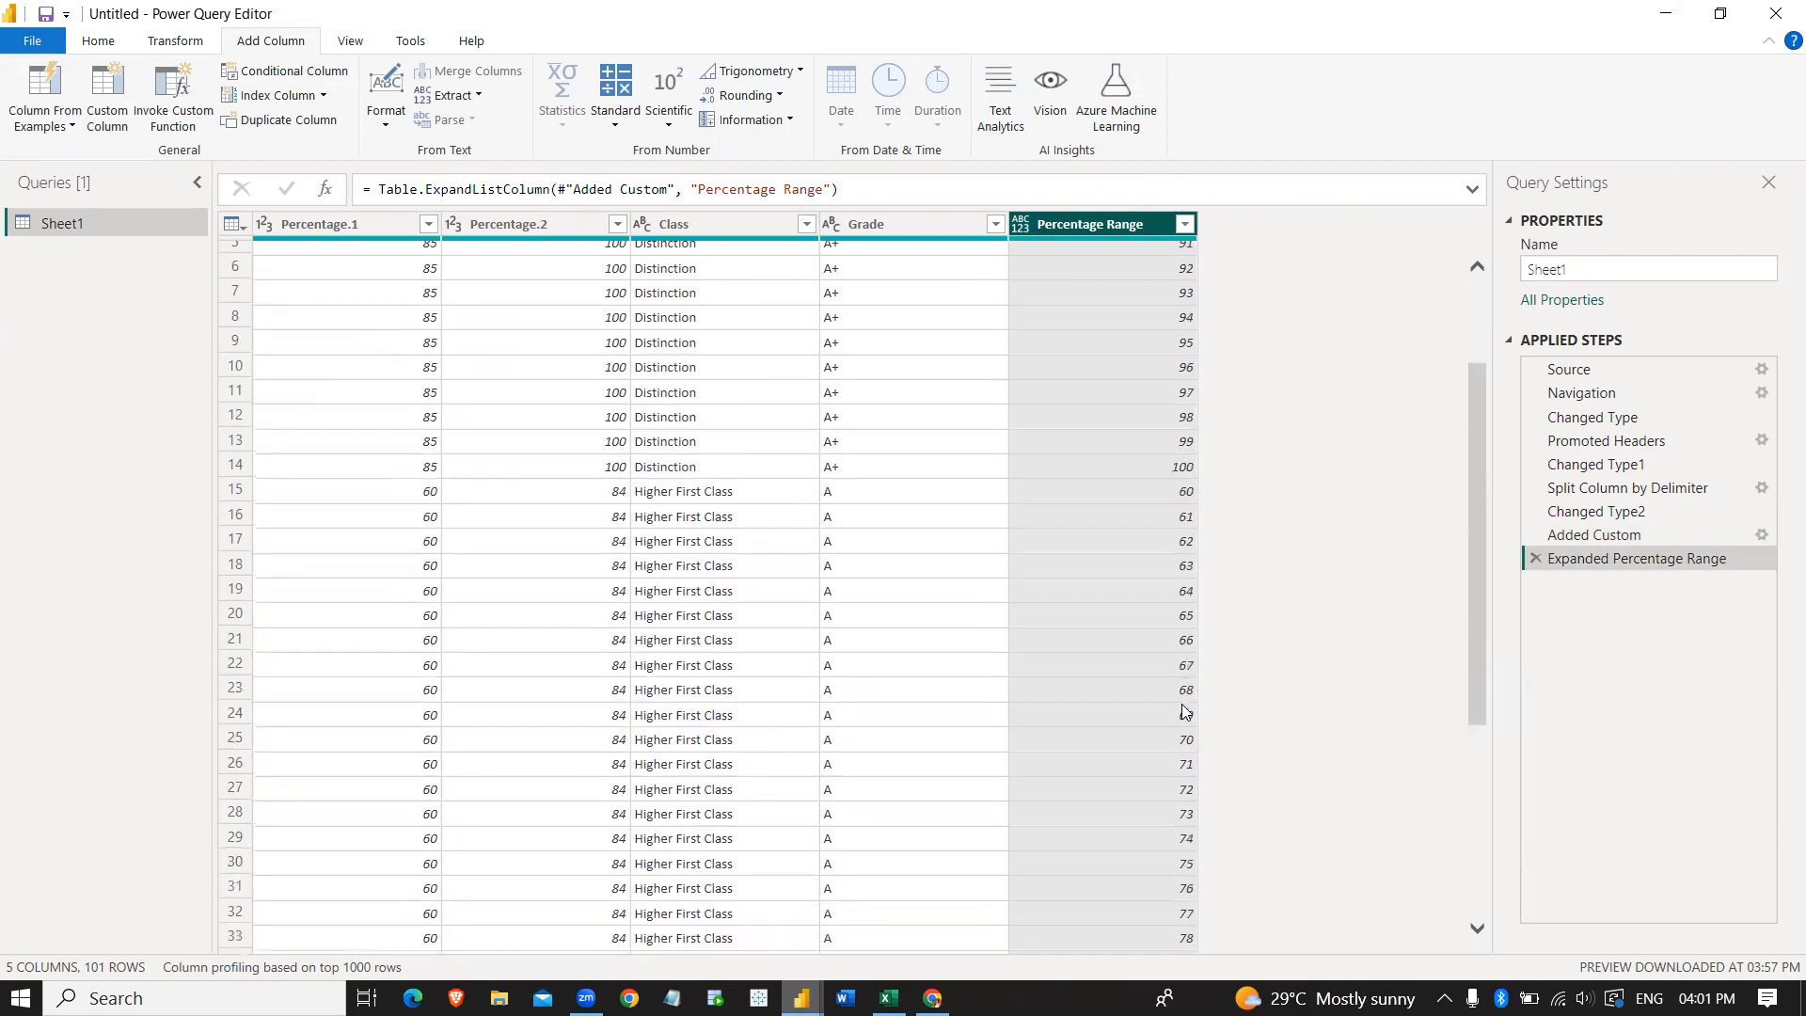
scroll(1184, 712, down, 4)
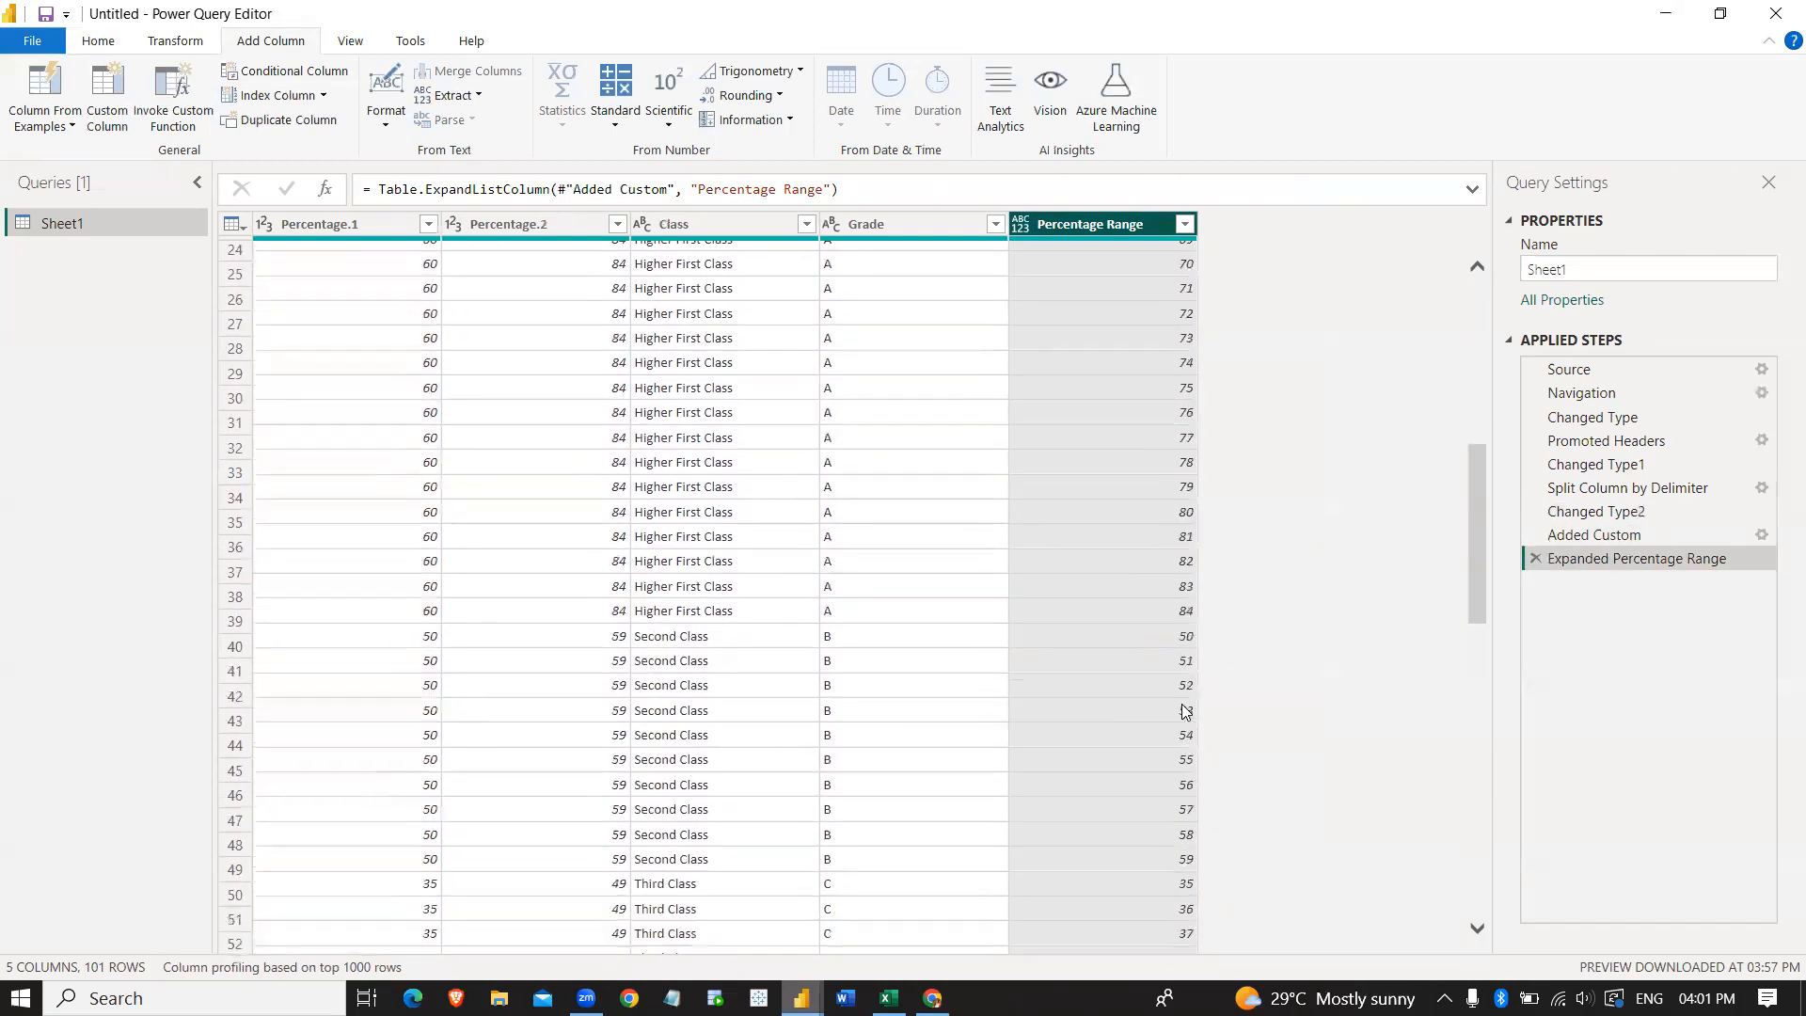
scroll(1164, 650, up, 7)
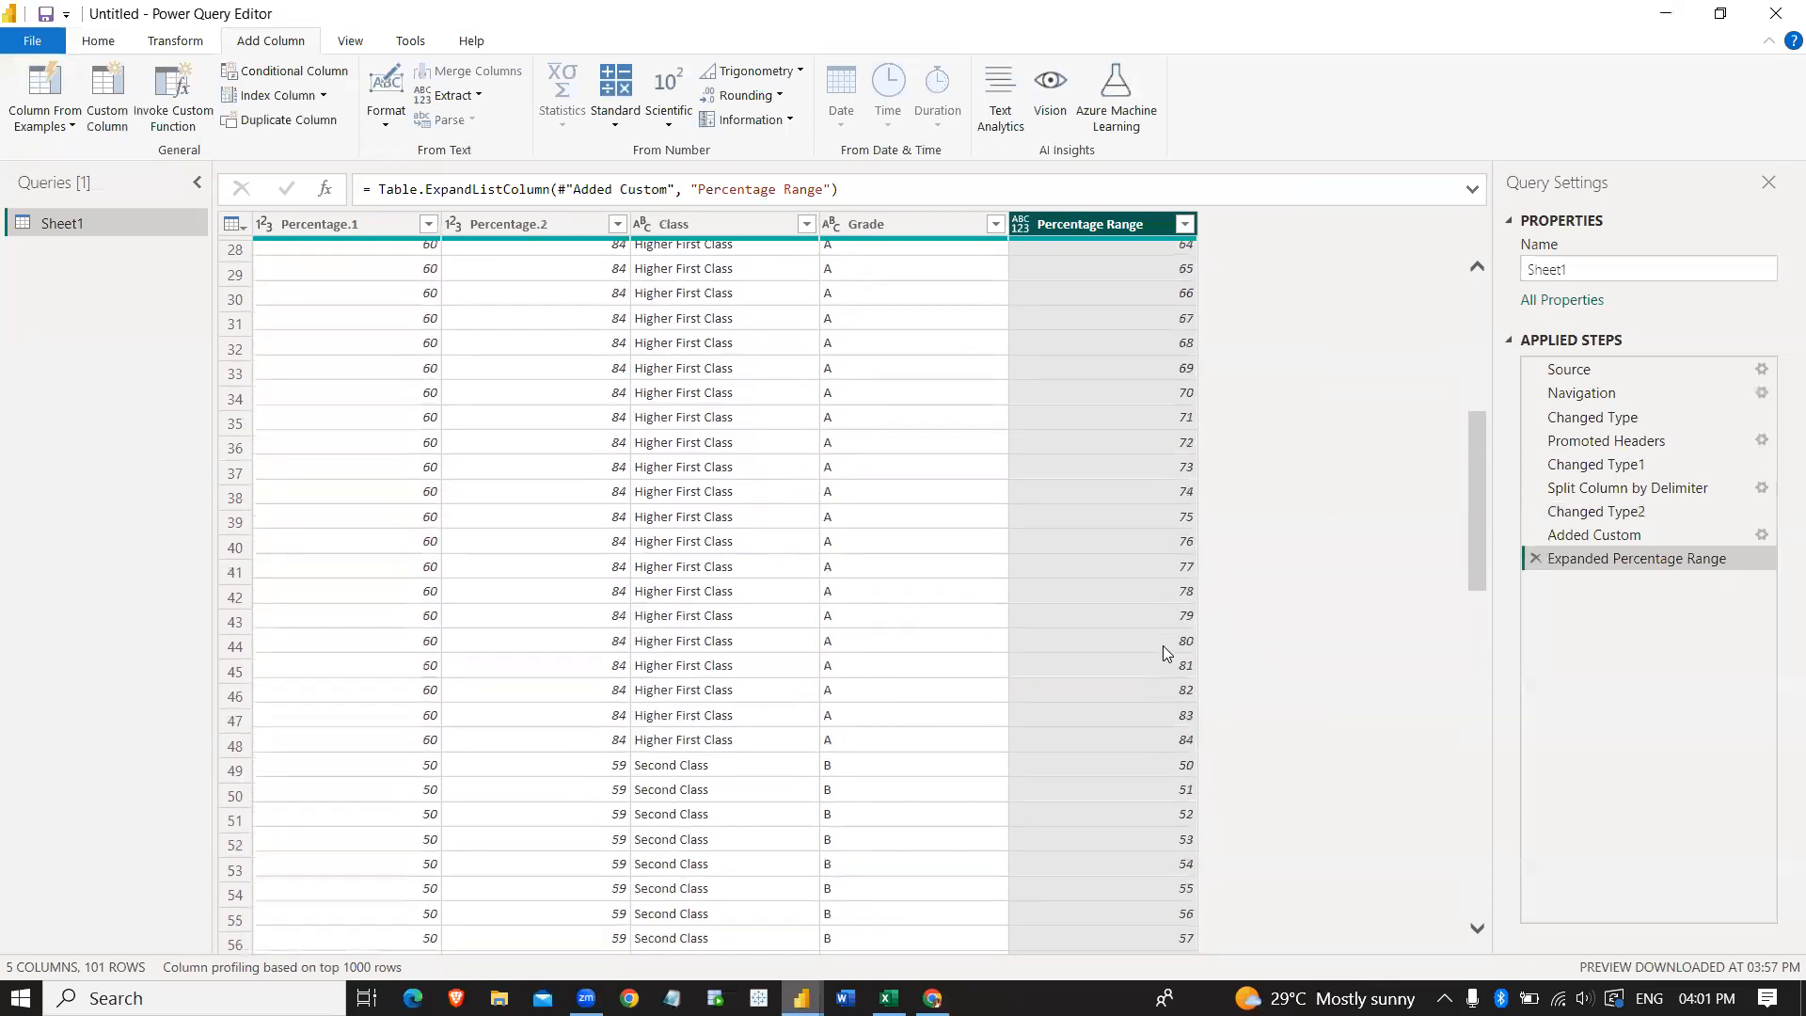
scroll(1166, 652, up, 2)
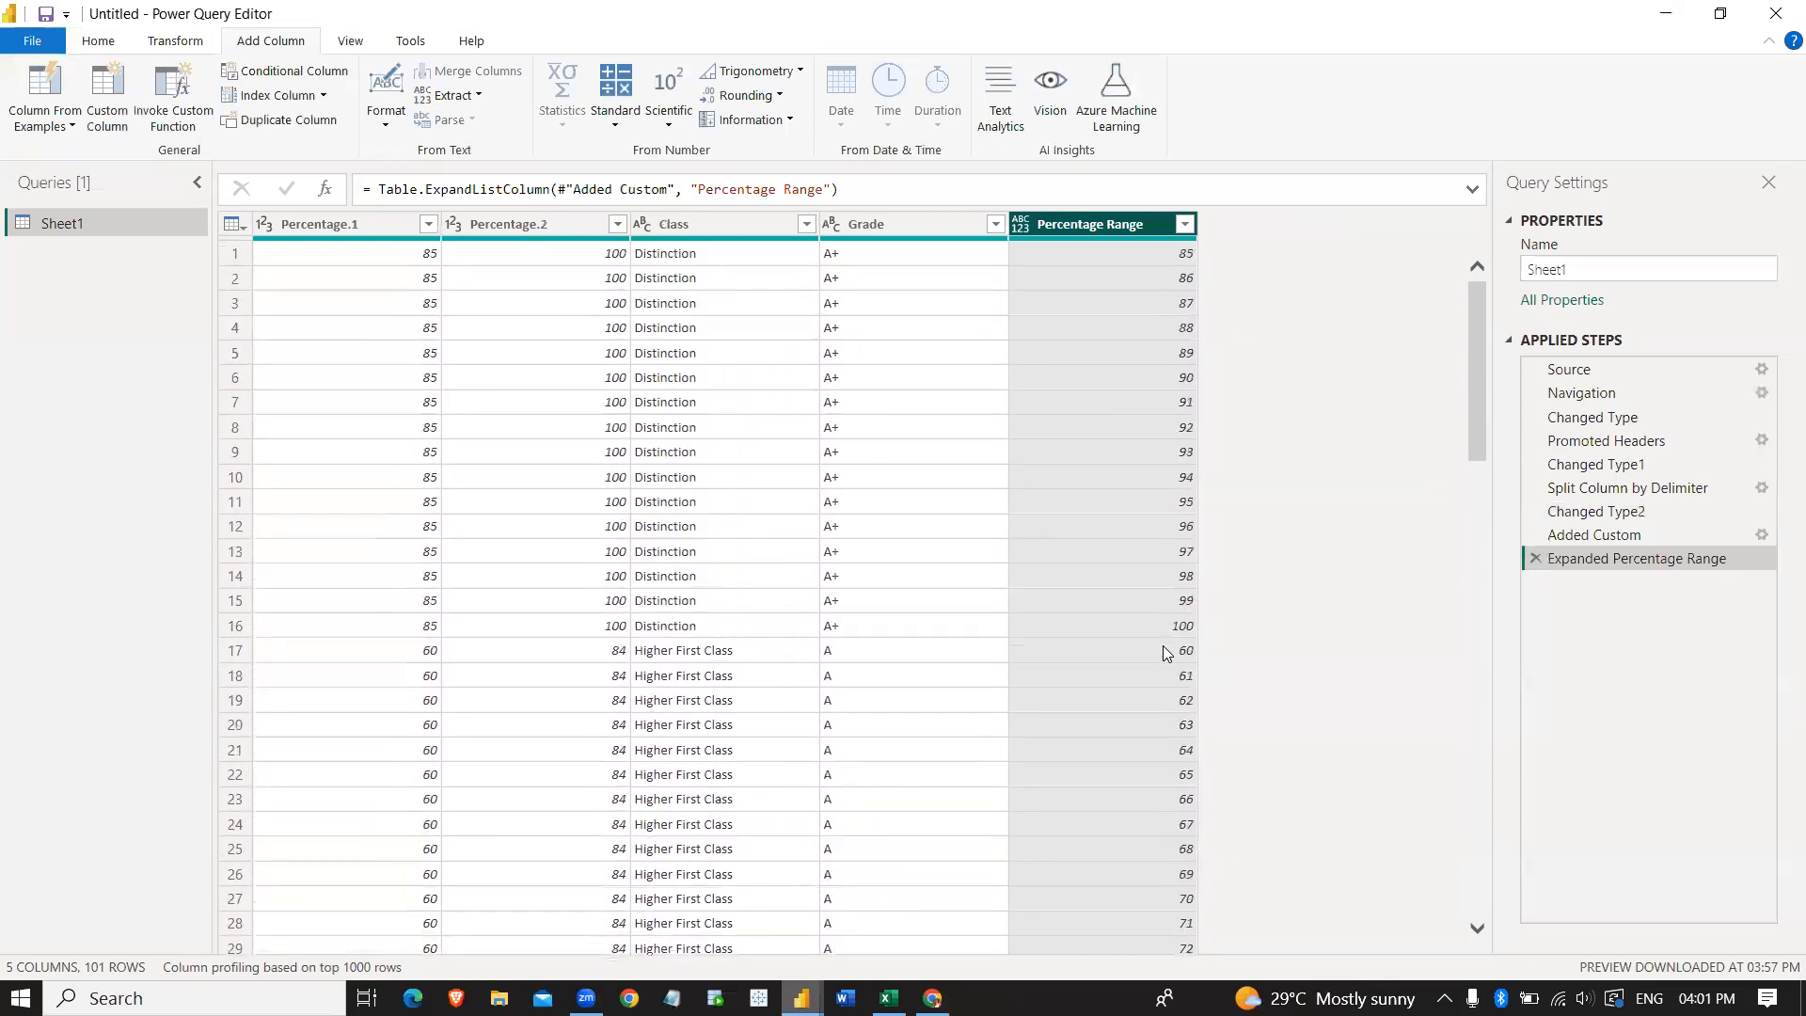
scroll(1166, 652, down, 1)
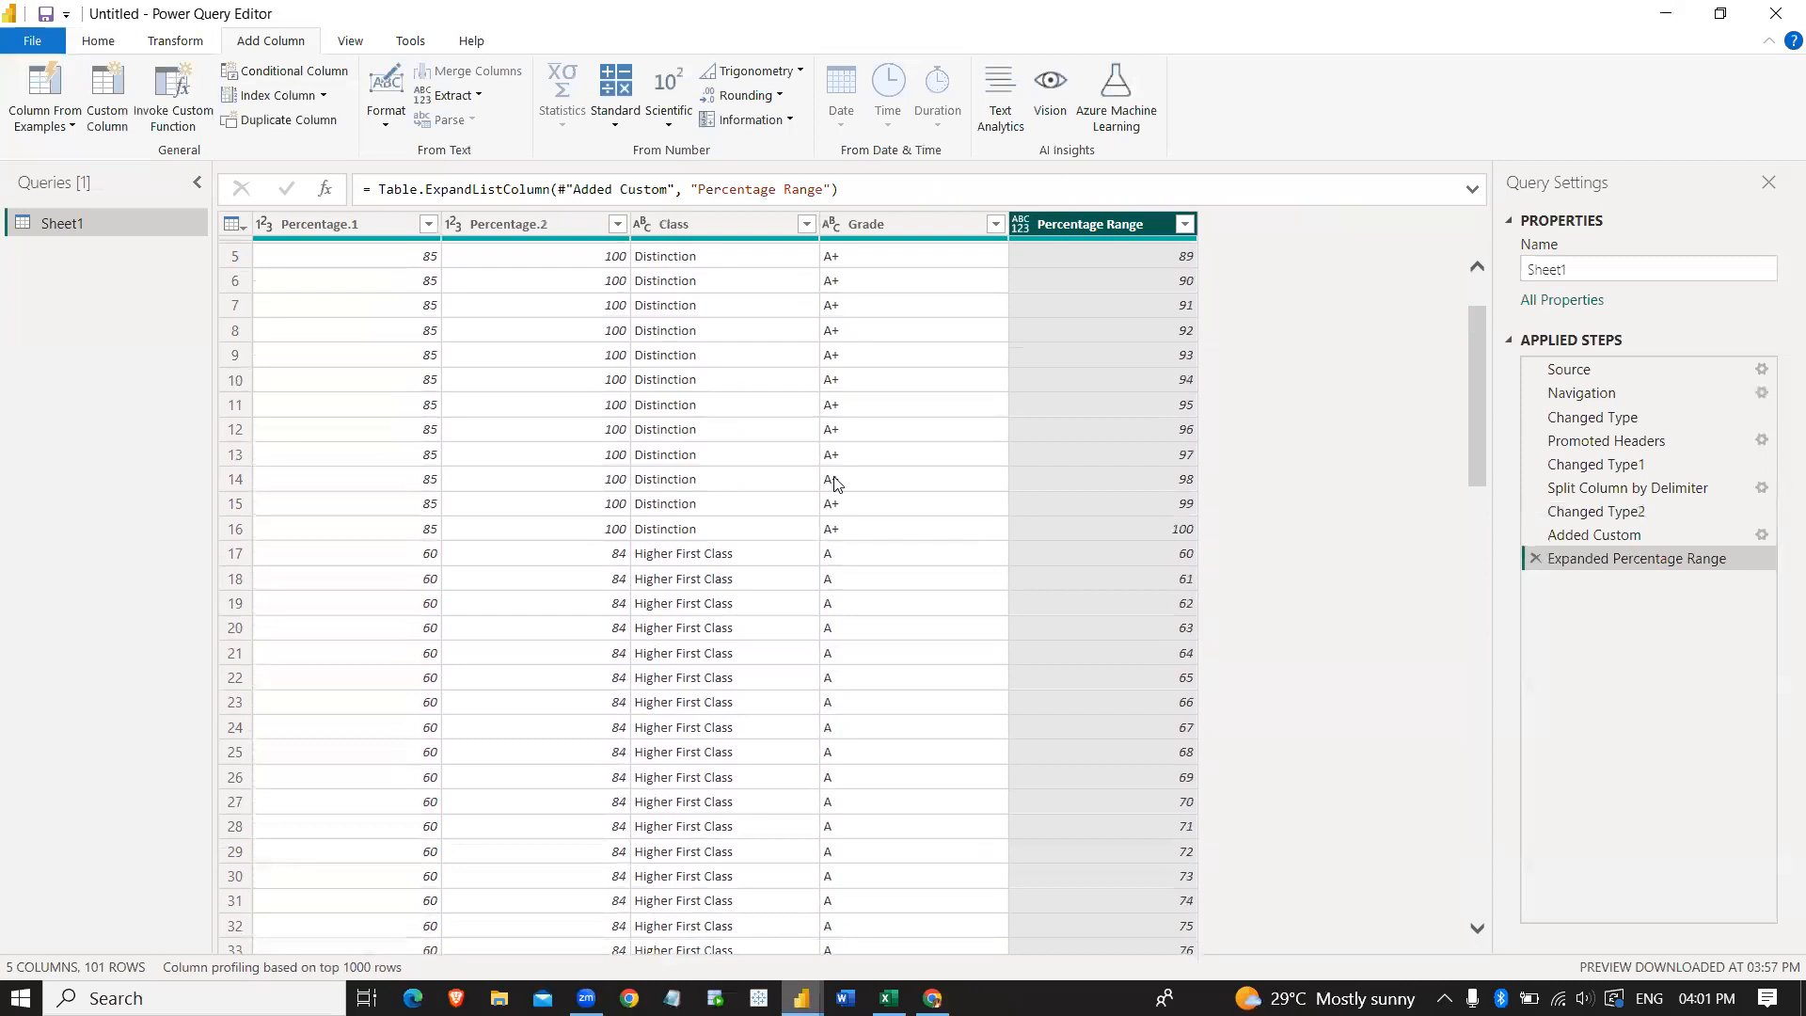
Remove the Percentage.1 and Percentage.2 columns from the table.
click(356, 223)
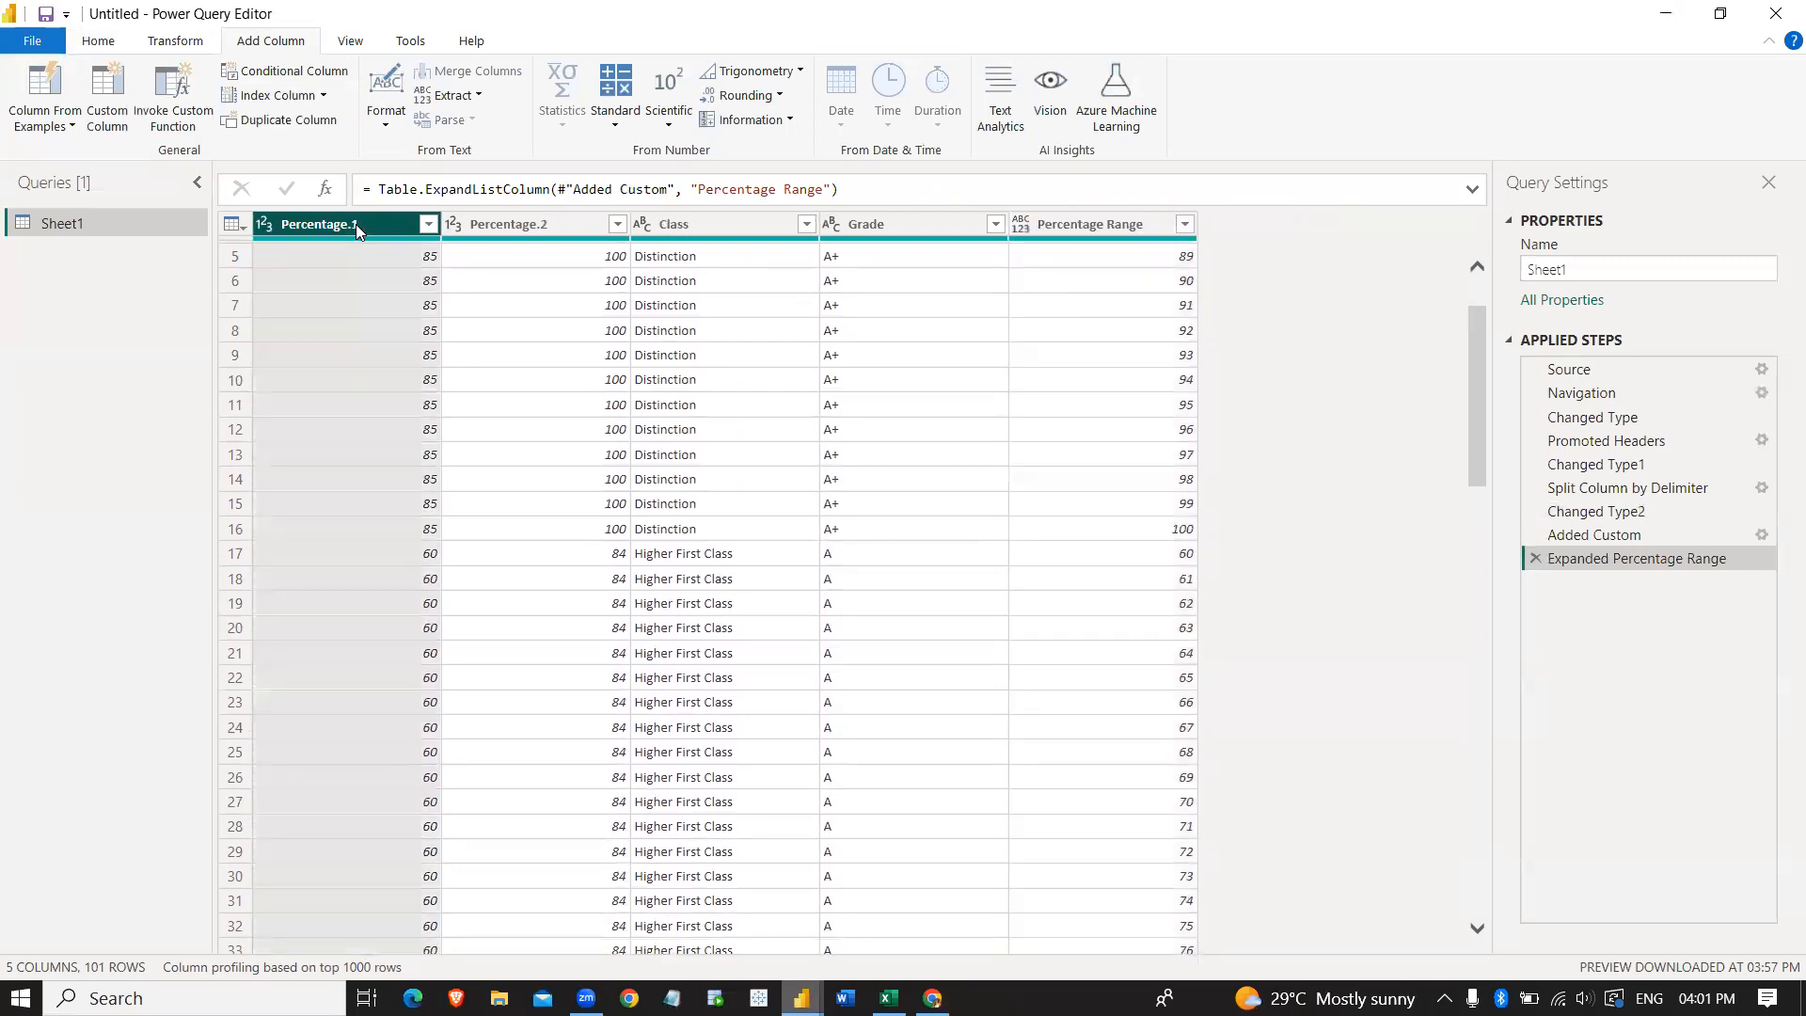
ctrl+click(523, 223)
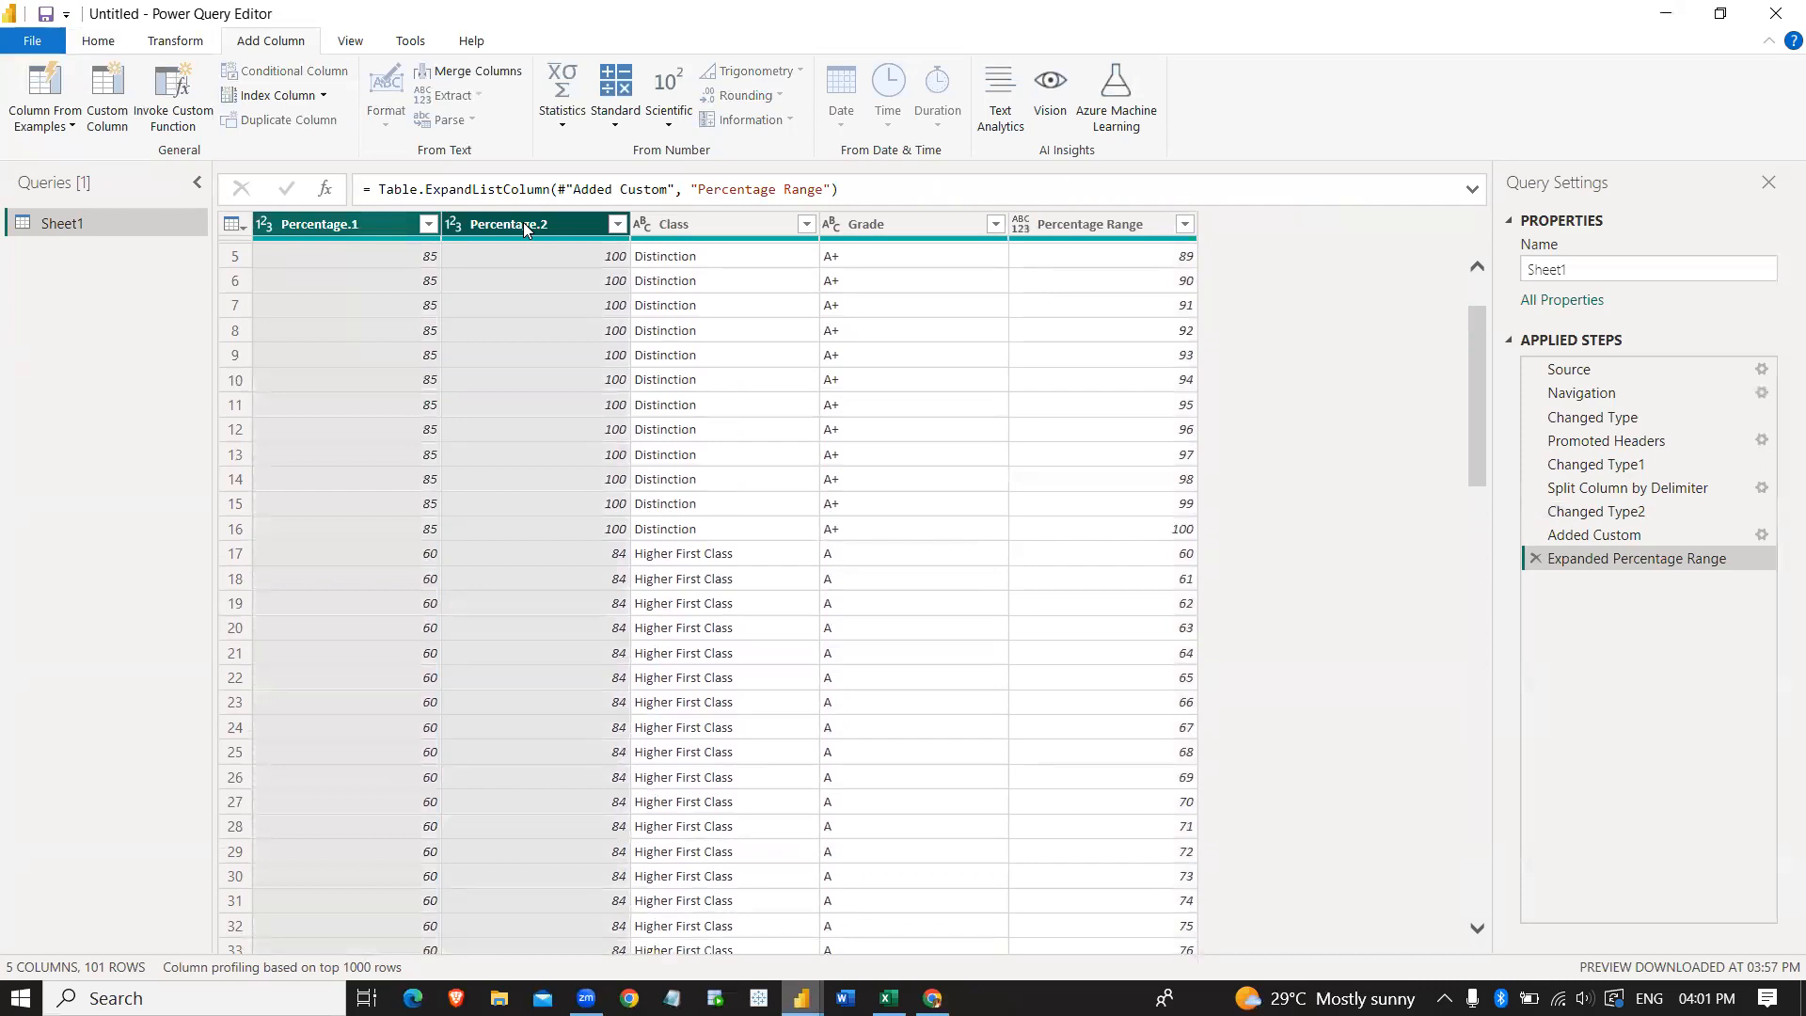
right_click(523, 224)
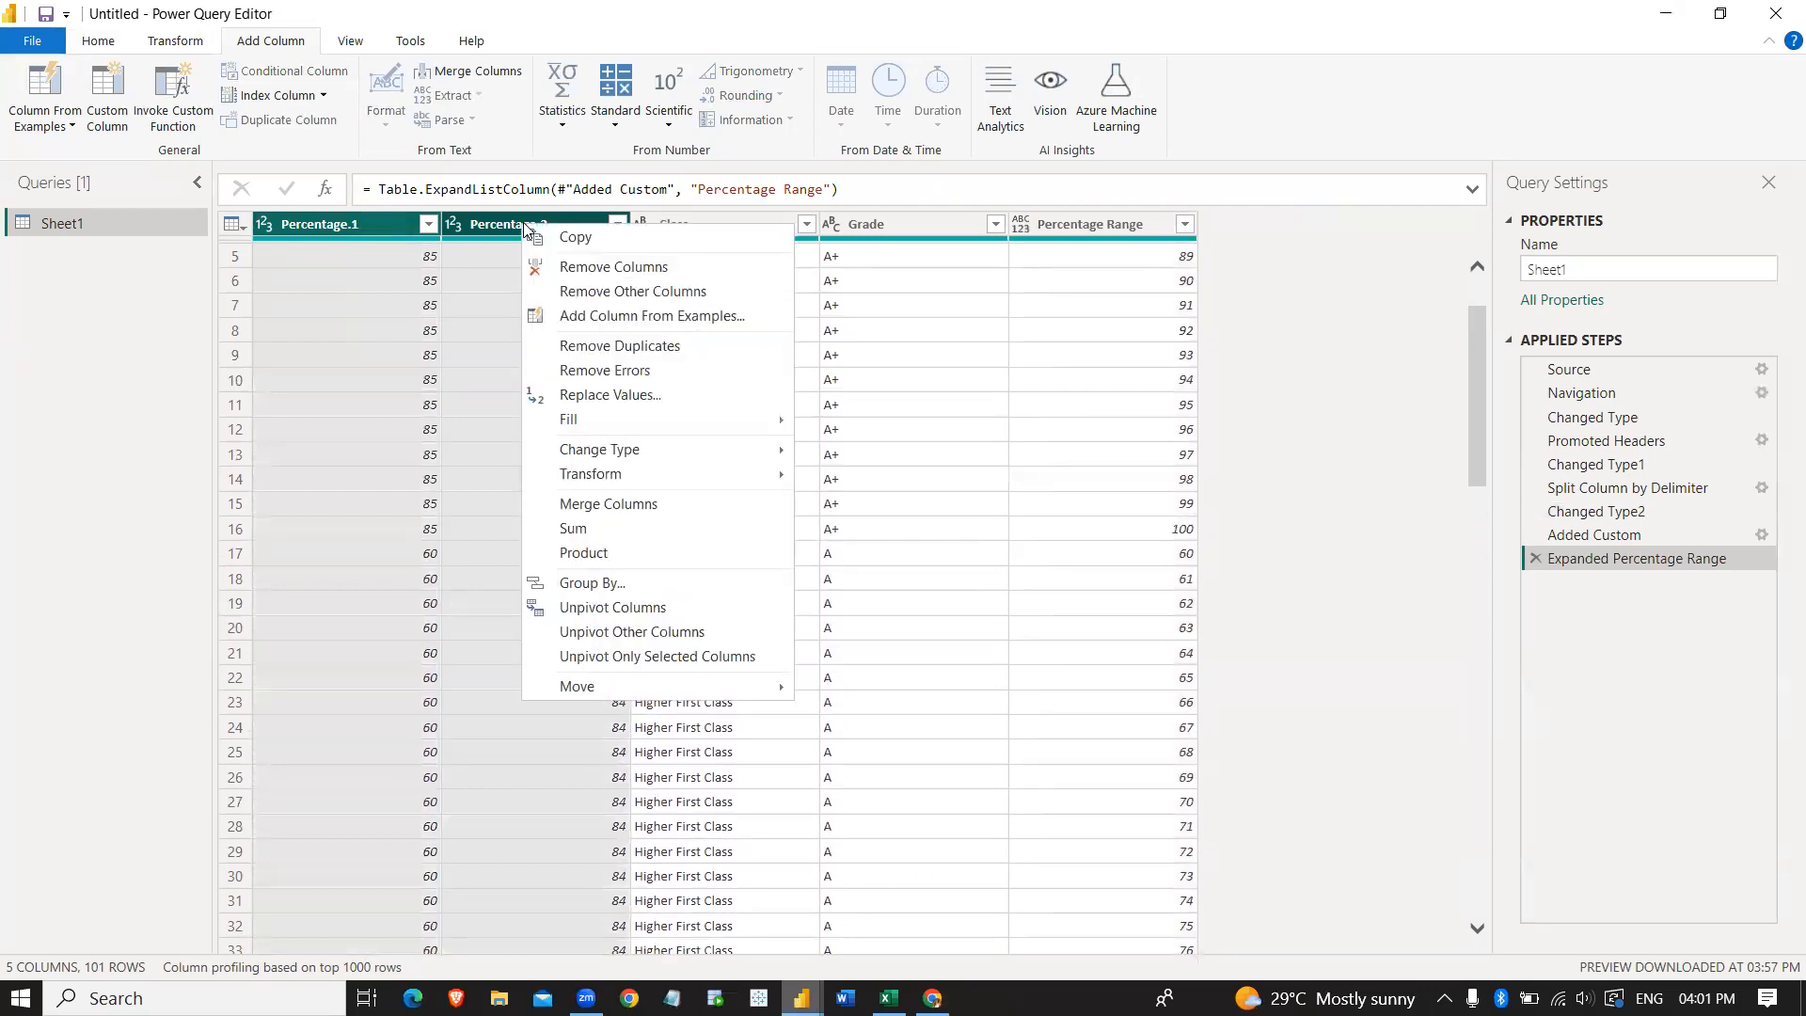
click(591, 269)
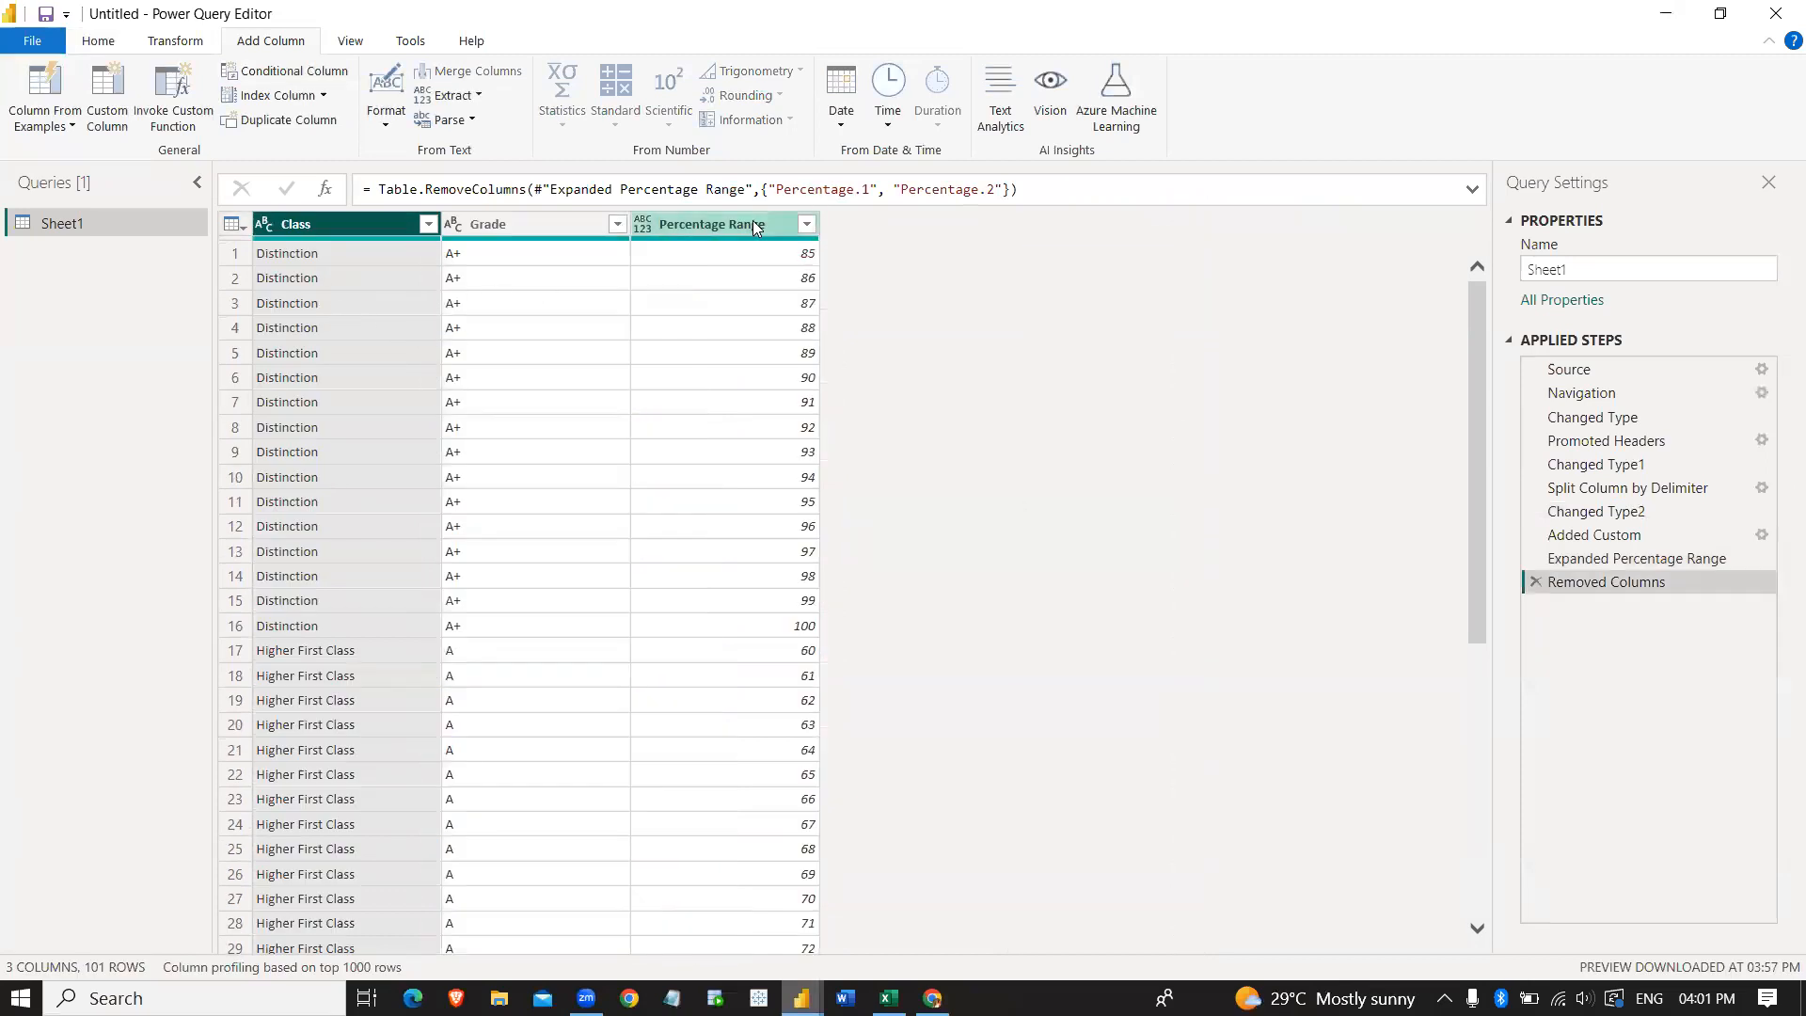
Move the Percentage Range column in front of the Class column and review the reordered rows.
click(754, 226)
drag(754, 227, 254, 222)
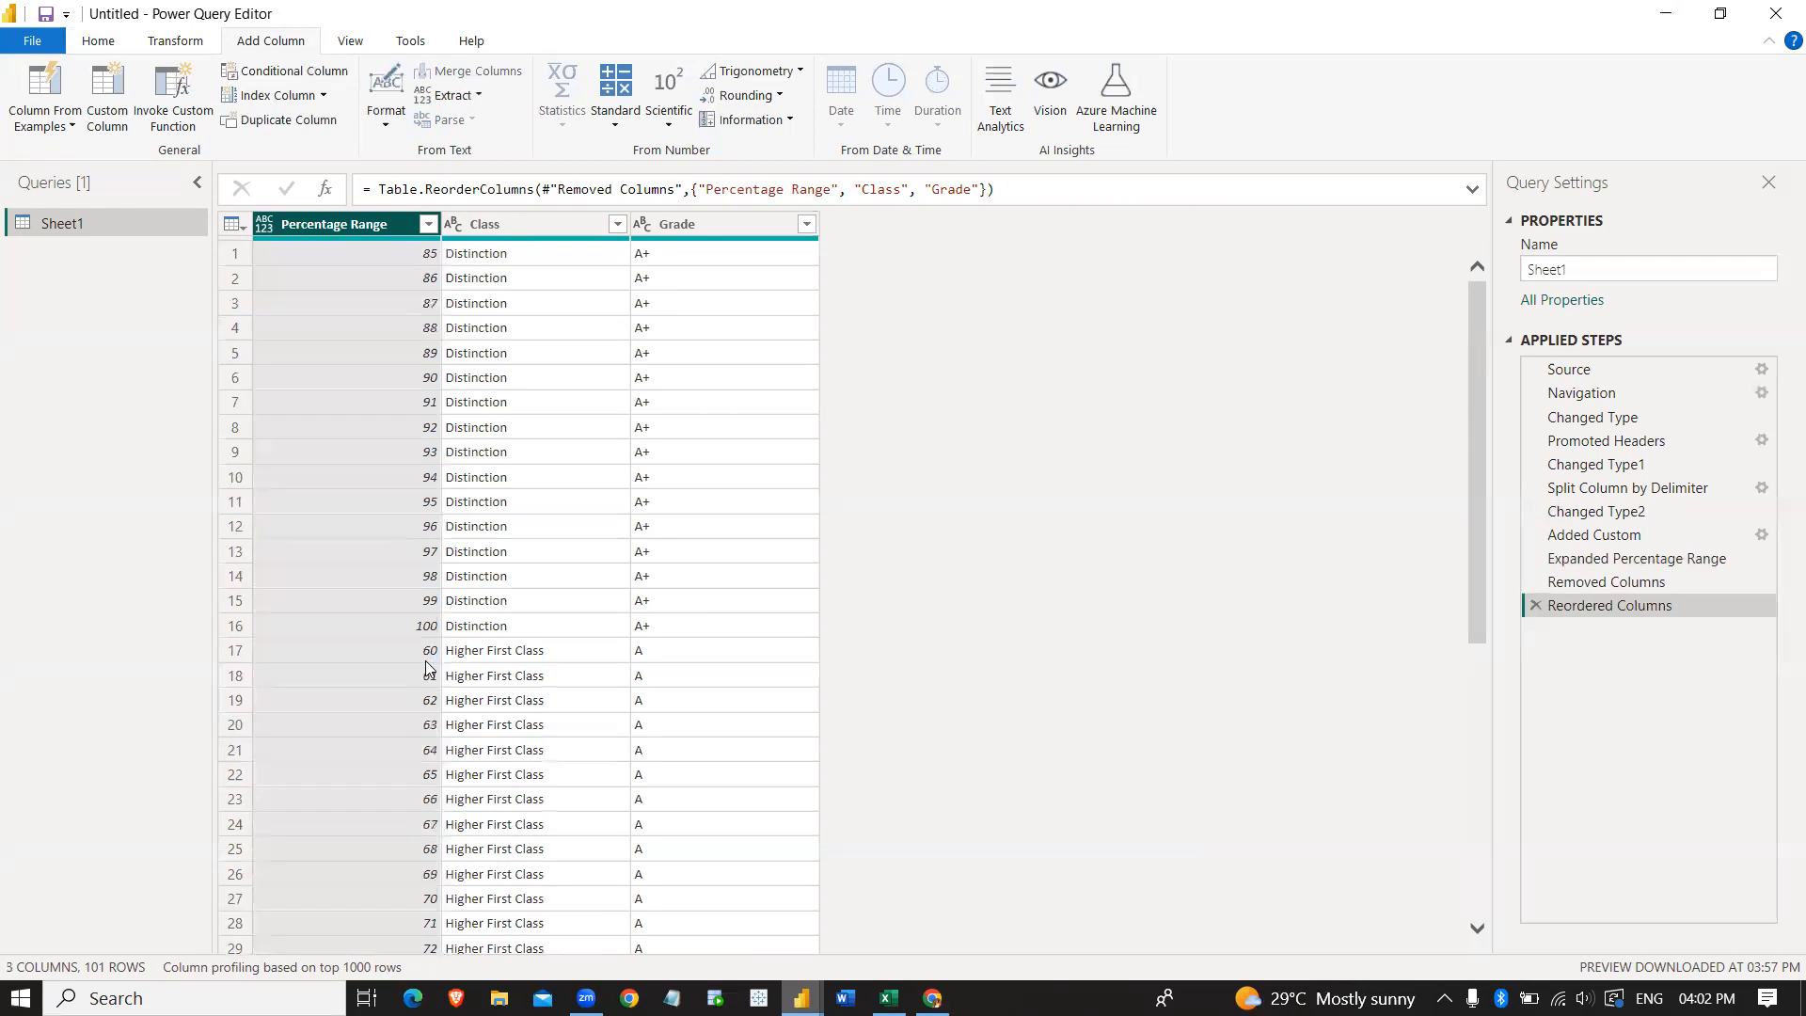
scroll(428, 663, down, 3)
scroll(428, 670, down, 6)
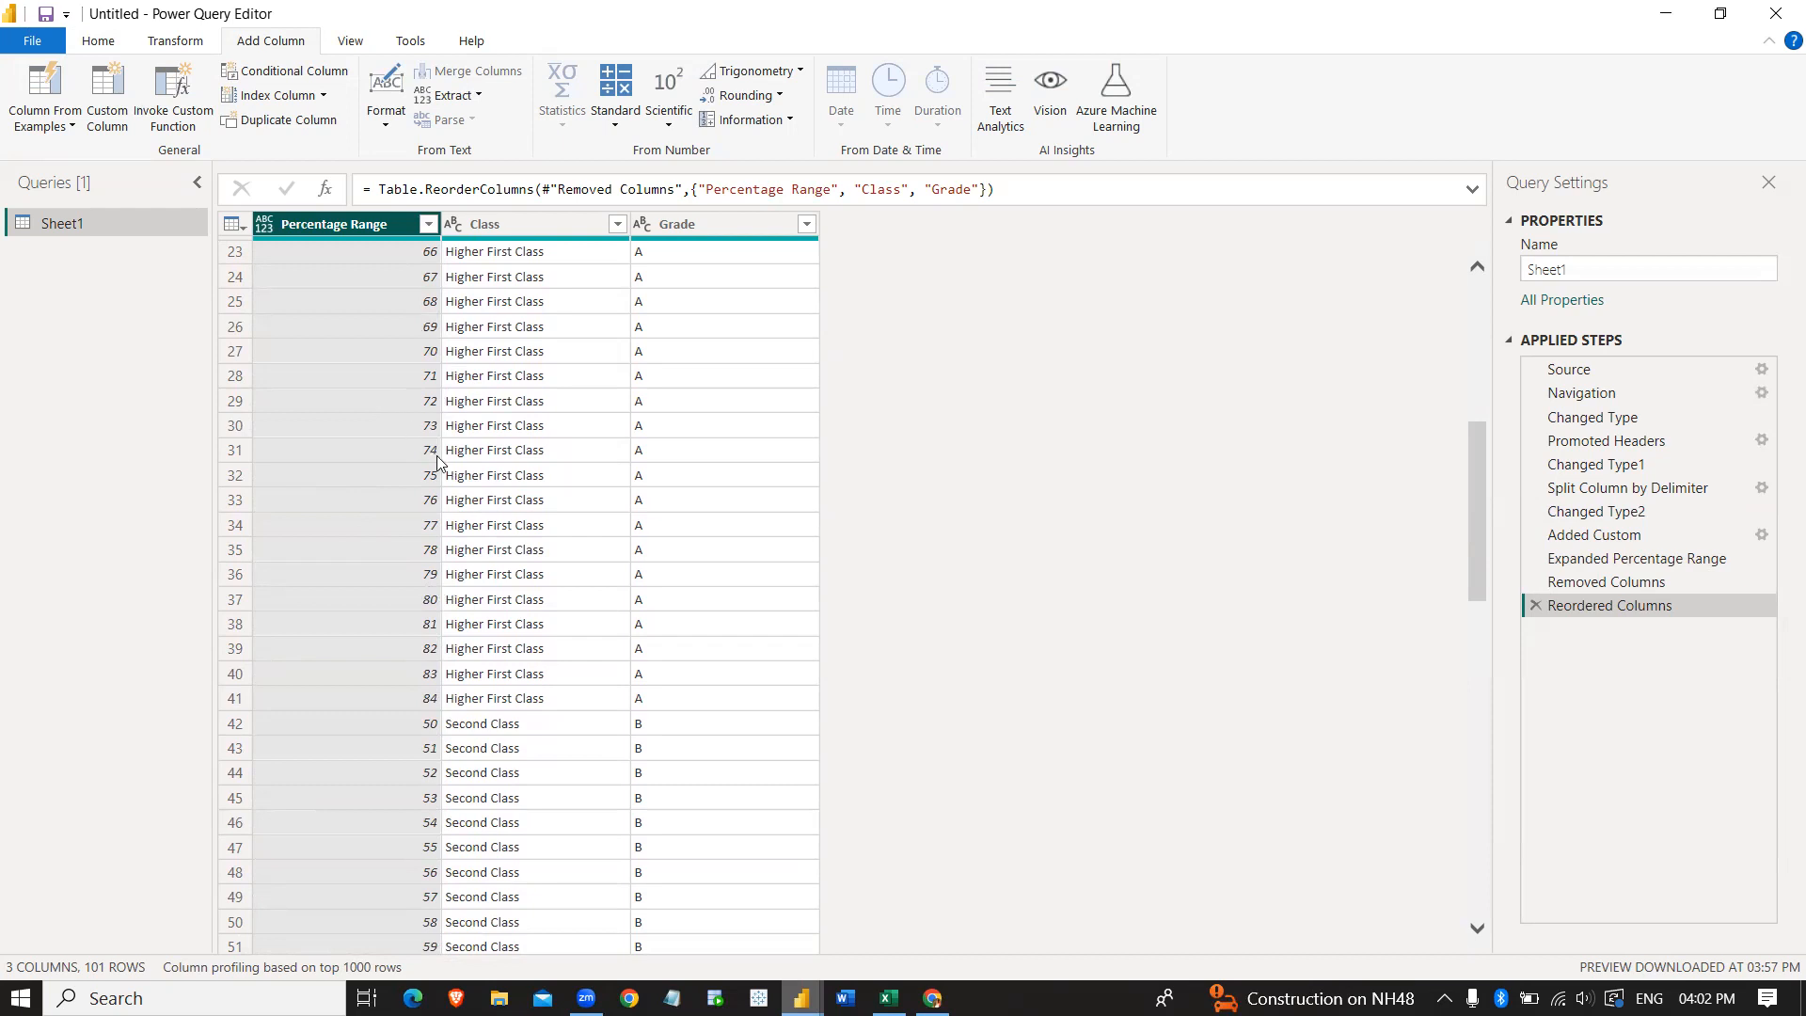
scroll(436, 455, up, 8)
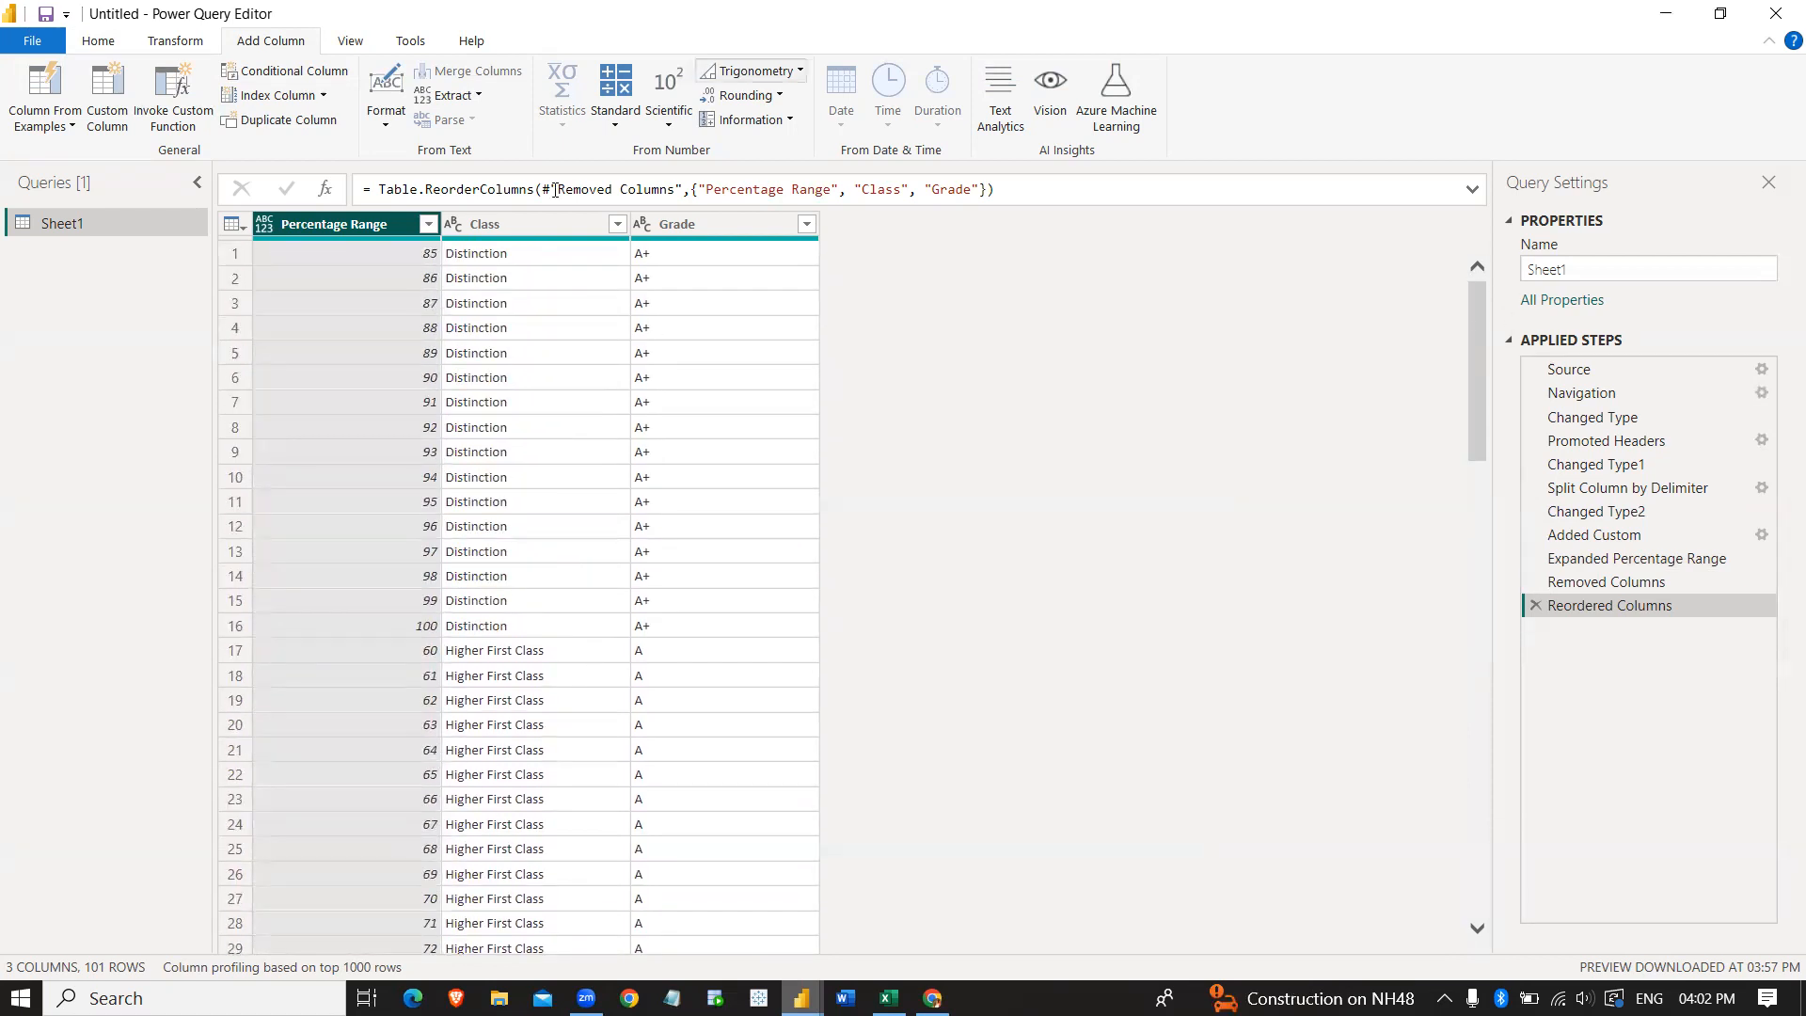